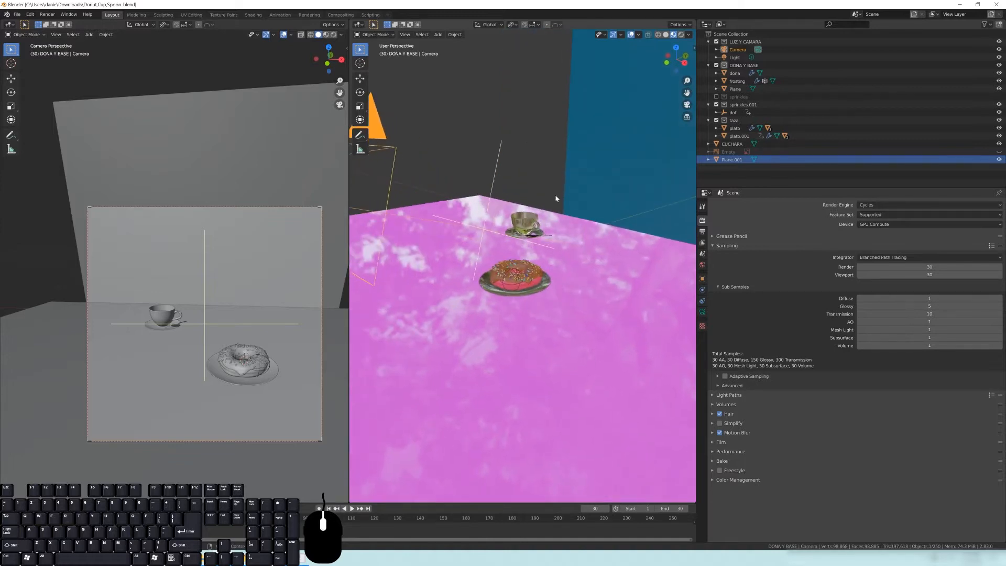
Exclude the LUZ Y CAMARA and taza collections from the view layer, keeping DONA Y BASE enabled.
middle_drag(448, 252, 446, 272)
mouse_move(554, 273)
middle_down()
mouse_move(529, 259)
mouse_move(541, 264)
middle_up()
scroll(539, 306, up, 3)
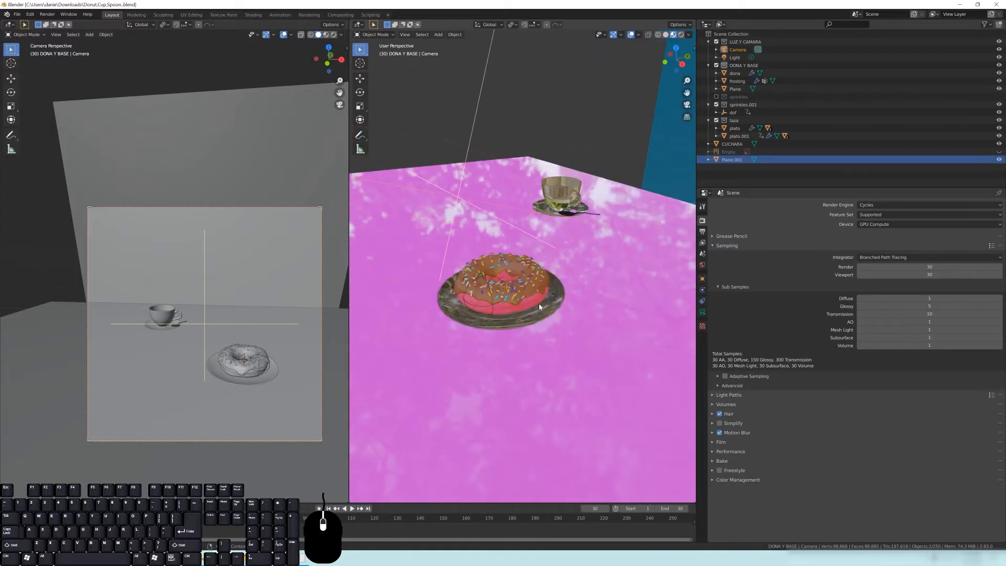
click(610, 205)
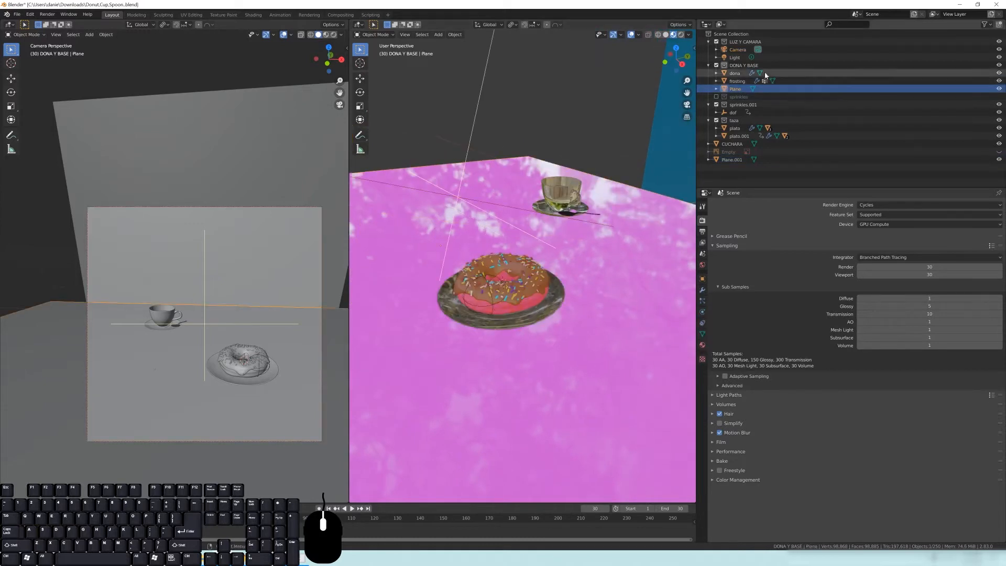
click(716, 65)
click(999, 49)
click(716, 41)
click(716, 81)
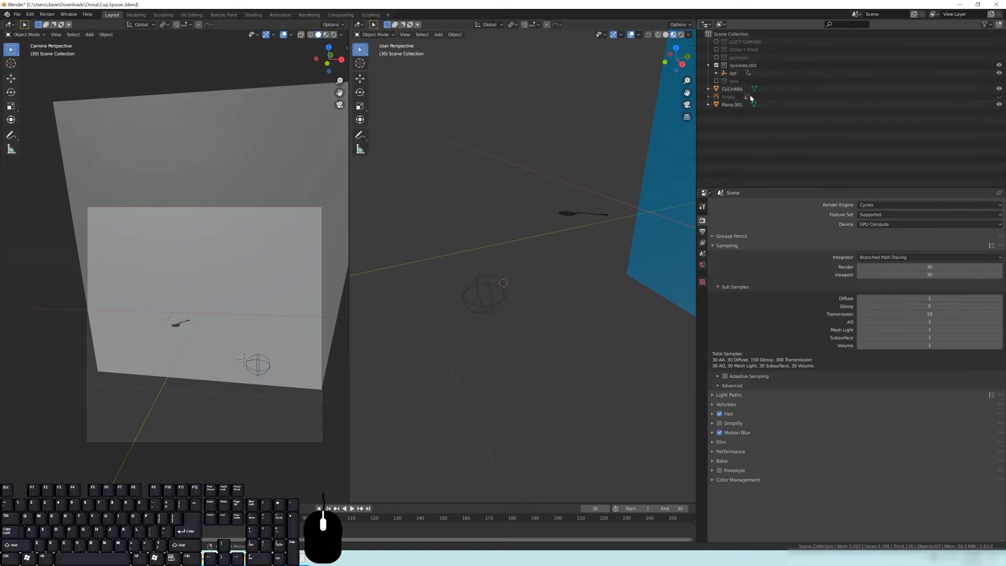
click(716, 50)
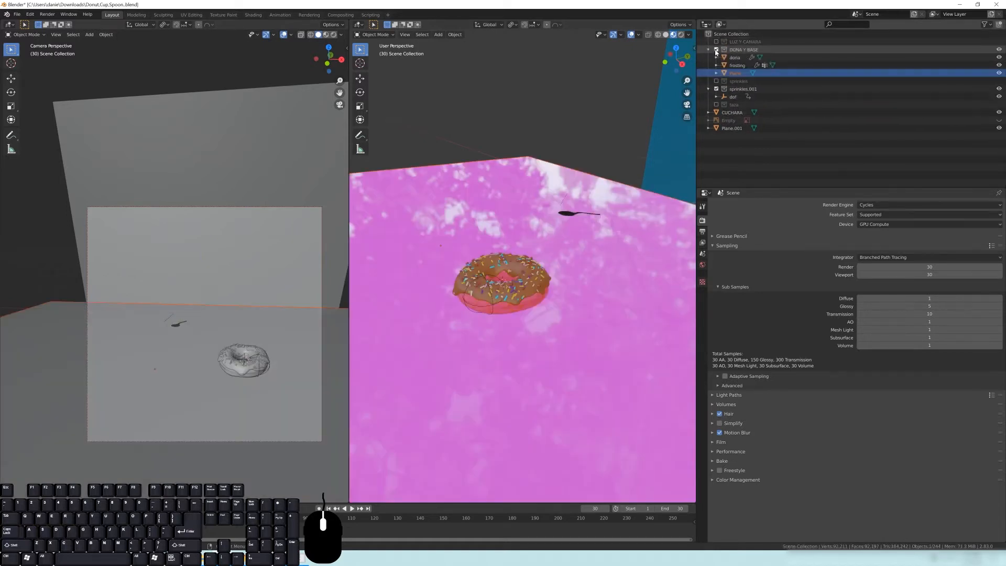
Hide the frosting, Plane, Plane.001 and CUCHARA objects, leaving the dona mesh visible.
click(1000, 74)
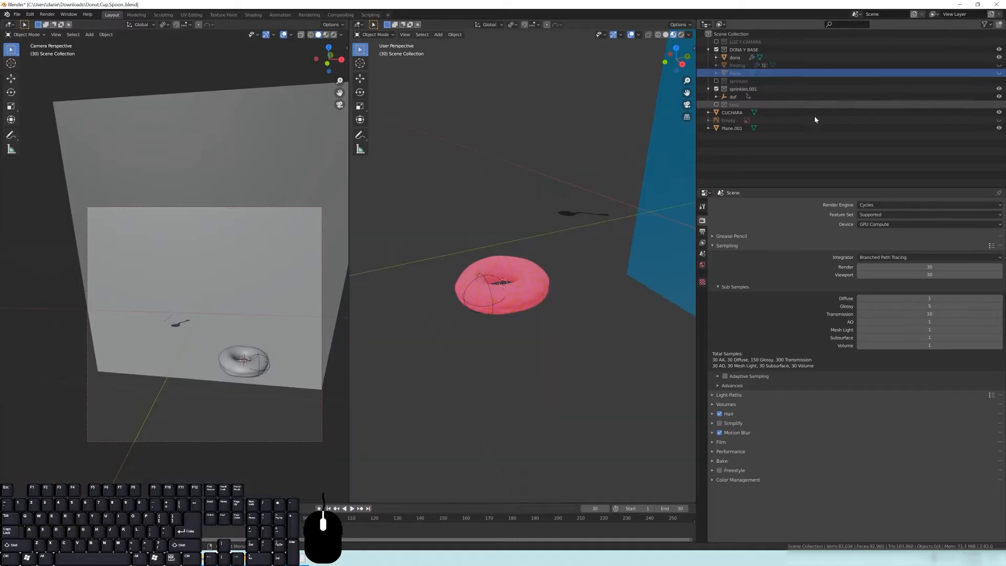
click(999, 129)
click(1000, 113)
Select the donut, bring up its material settings and switch the camera viewport to Rendered shading.
click(535, 287)
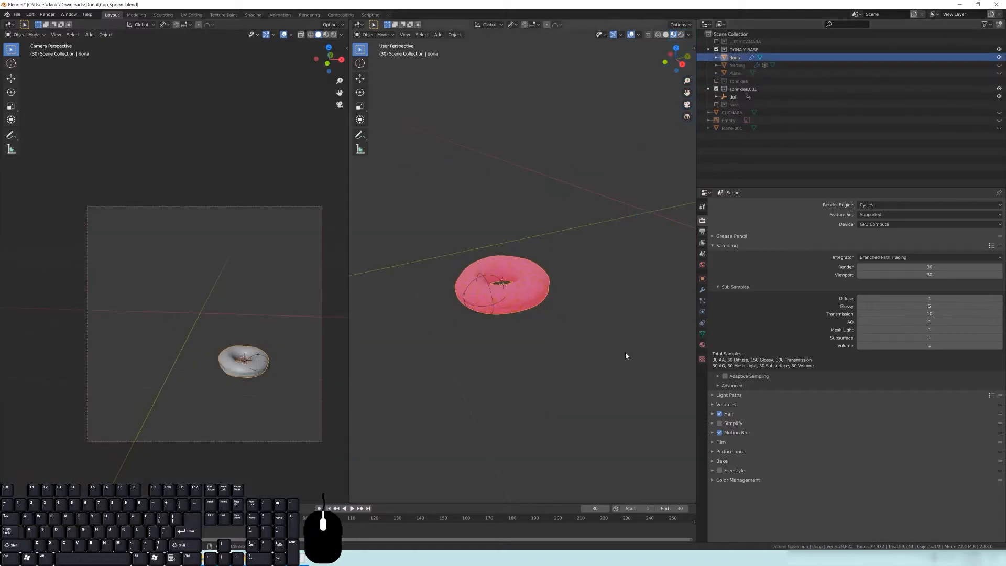
click(702, 345)
click(715, 243)
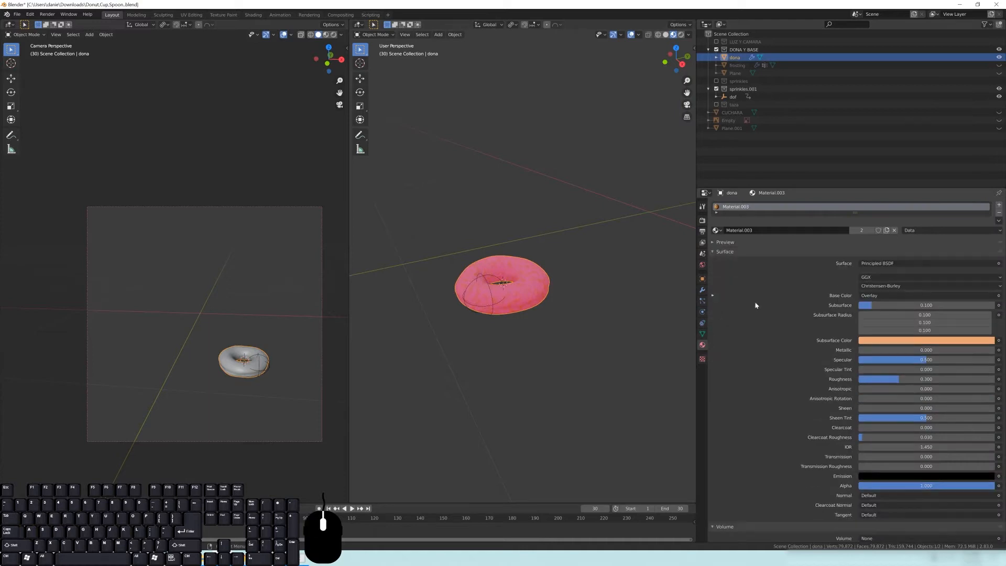
middle_drag(259, 368, 235, 330)
key(z)
click(239, 287)
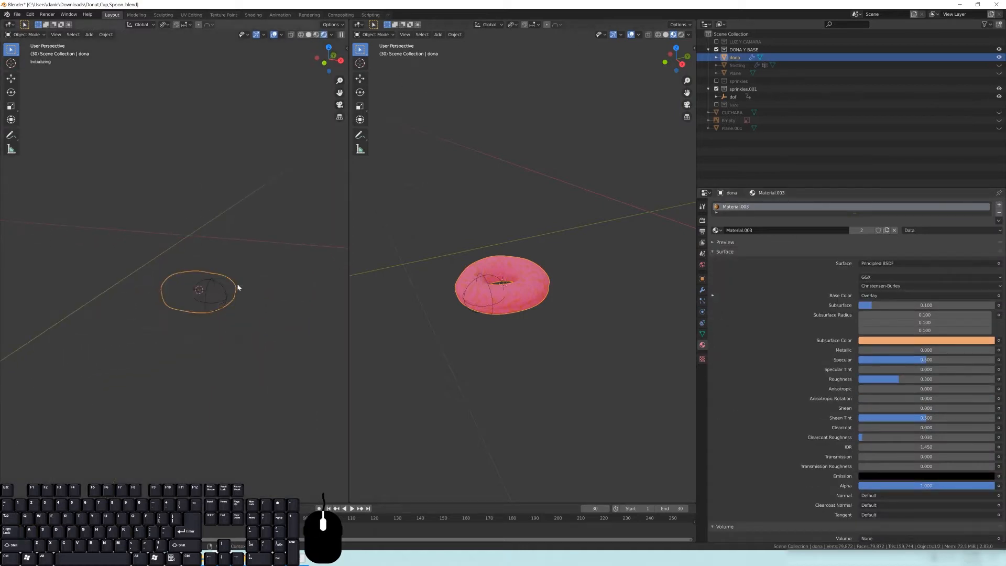
Turn the second viewport into a Shader Editor and load the donut texture image into the Image Texture node.
click(373, 35)
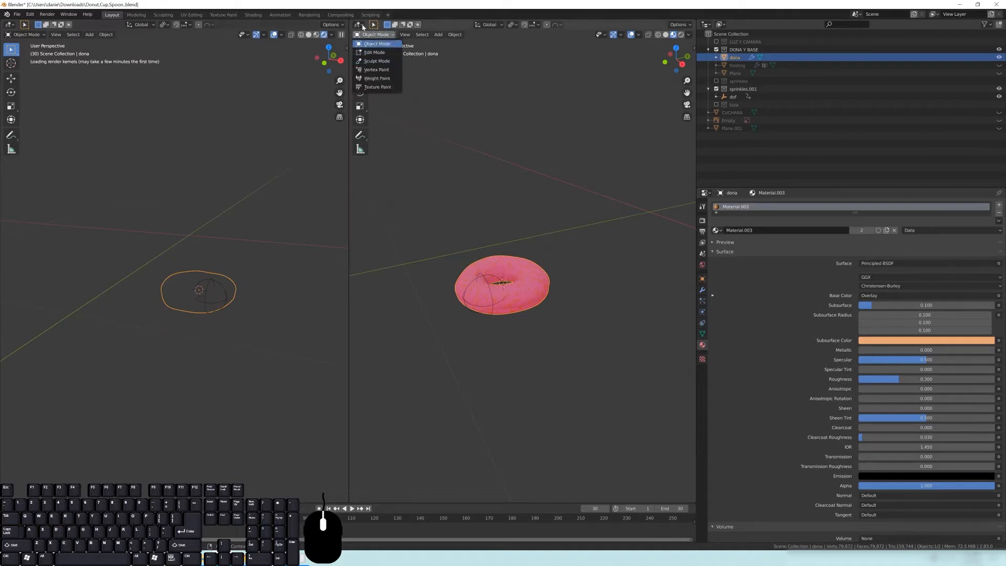
click(361, 25)
click(381, 97)
middle_drag(548, 292, 593, 229)
click(445, 209)
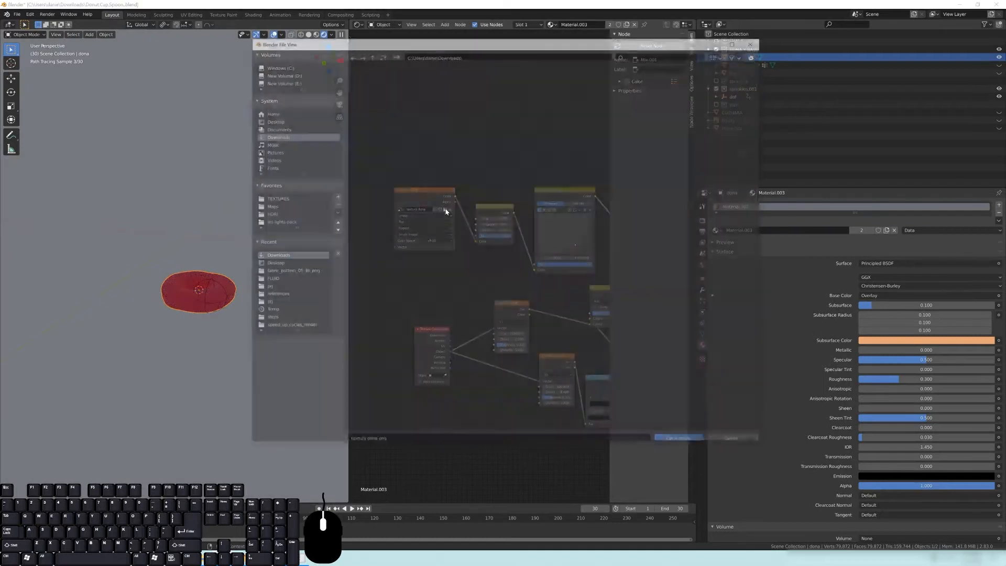
double_click(374, 169)
Examine the donut's rendered surface texture from close up and from several angles.
scroll(225, 361, up, 5)
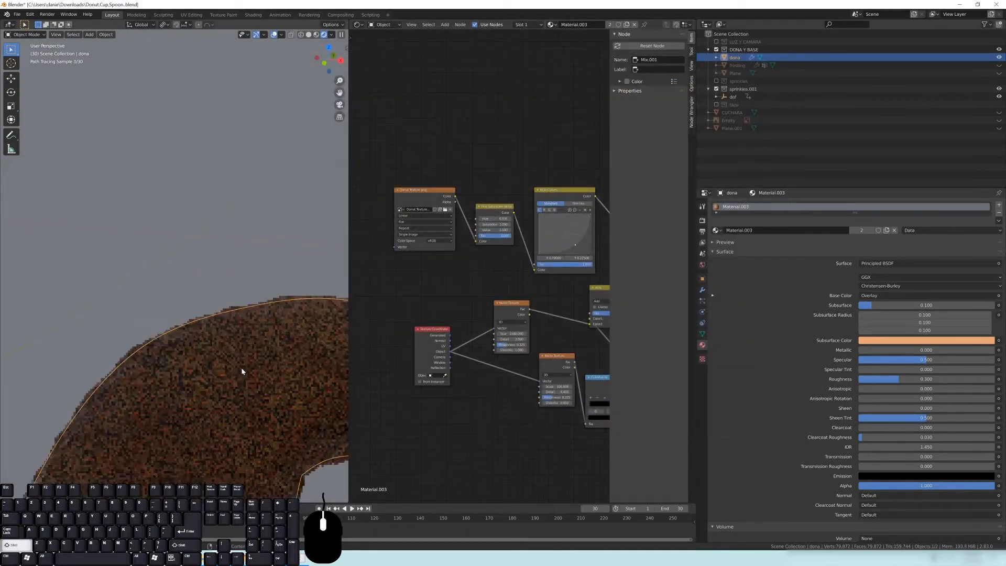
scroll(215, 315, down, 6)
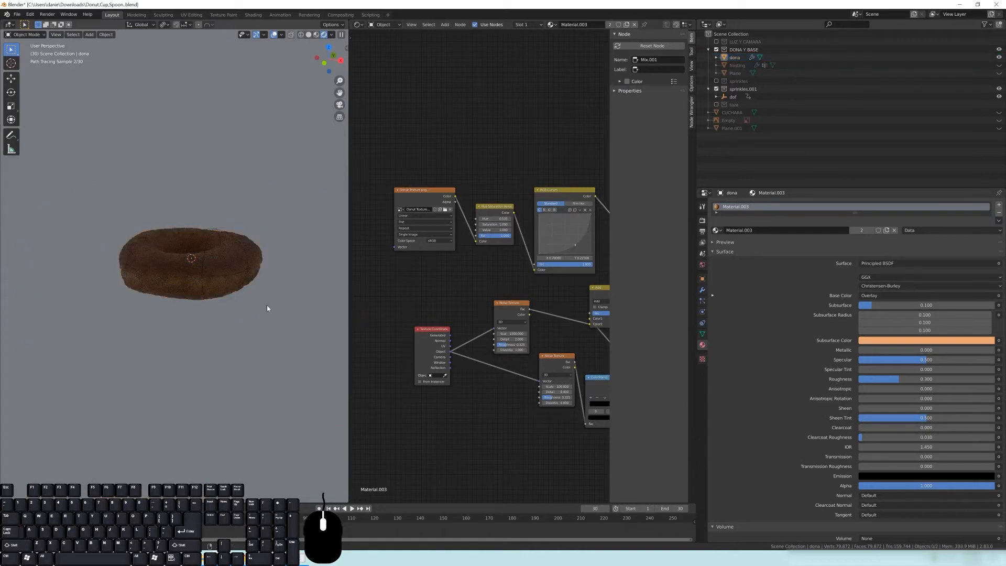
mouse_move(208, 308)
middle_down()
mouse_move(119, 321)
mouse_move(179, 287)
middle_up()
click(182, 288)
scroll(183, 286, up, 3)
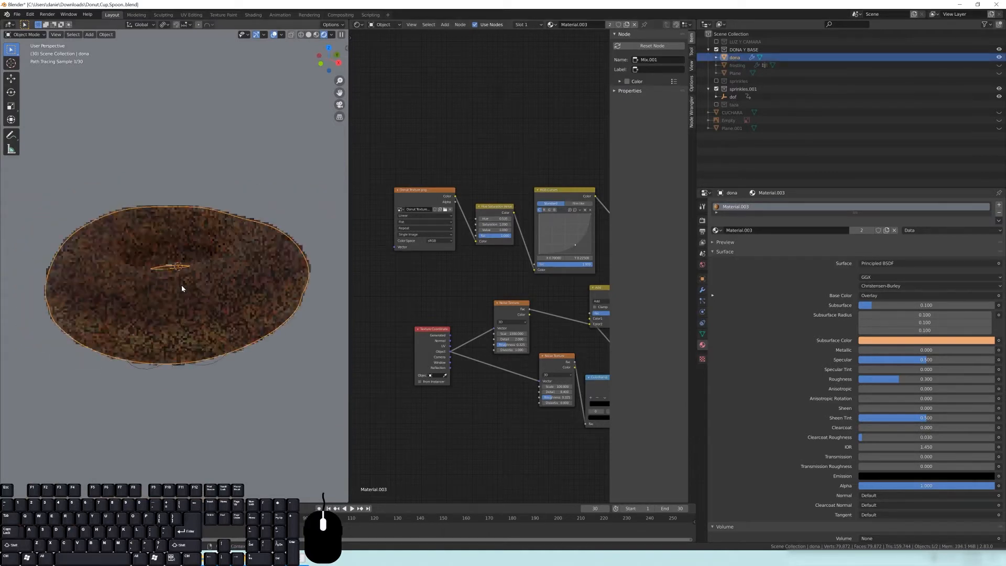
scroll(208, 309, down, 3)
middle_drag(208, 309, 193, 299)
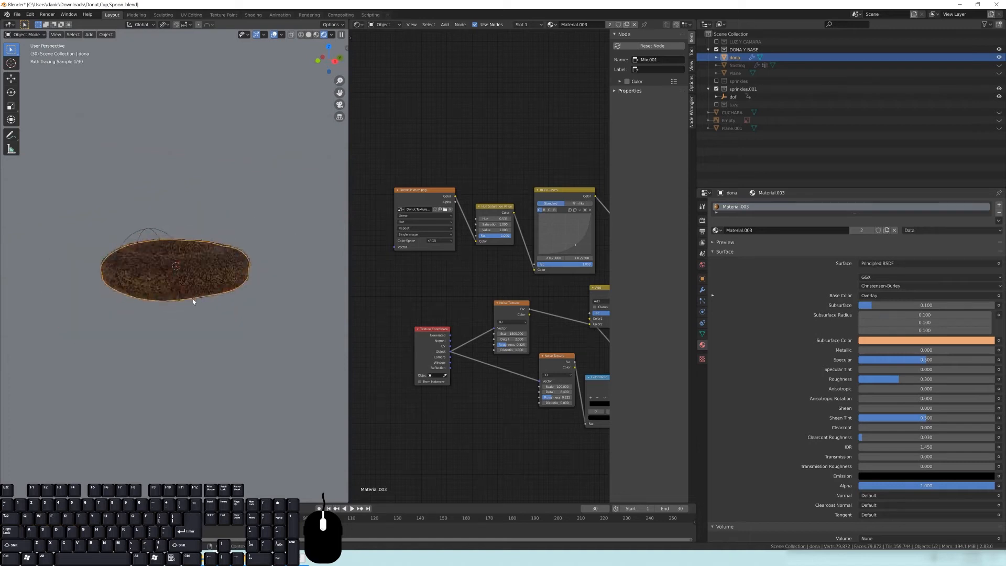
Review the donut material's node network, including the Noise Texture, ColorRamp, RGB Curves and Principled BSDF nodes.
mouse_move(552, 331)
middle_down()
mouse_move(418, 330)
mouse_move(569, 335)
middle_up()
middle_drag(474, 350, 631, 357)
mouse_move(435, 393)
middle_down()
mouse_move(492, 396)
mouse_move(466, 419)
mouse_move(475, 407)
middle_up()
scroll(471, 410, up, 3)
drag(434, 337, 549, 303)
middle_drag(563, 394, 396, 366)
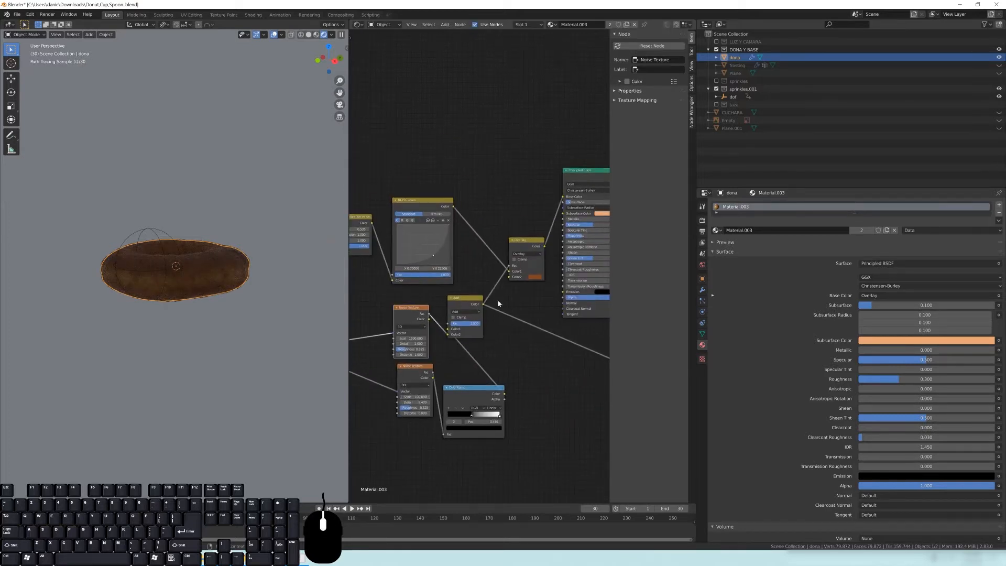
middle_drag(482, 336, 423, 367)
scroll(203, 312, up, 2)
mouse_move(465, 227)
middle_down()
mouse_move(471, 241)
mouse_move(456, 238)
middle_up()
middle_drag(509, 219, 391, 253)
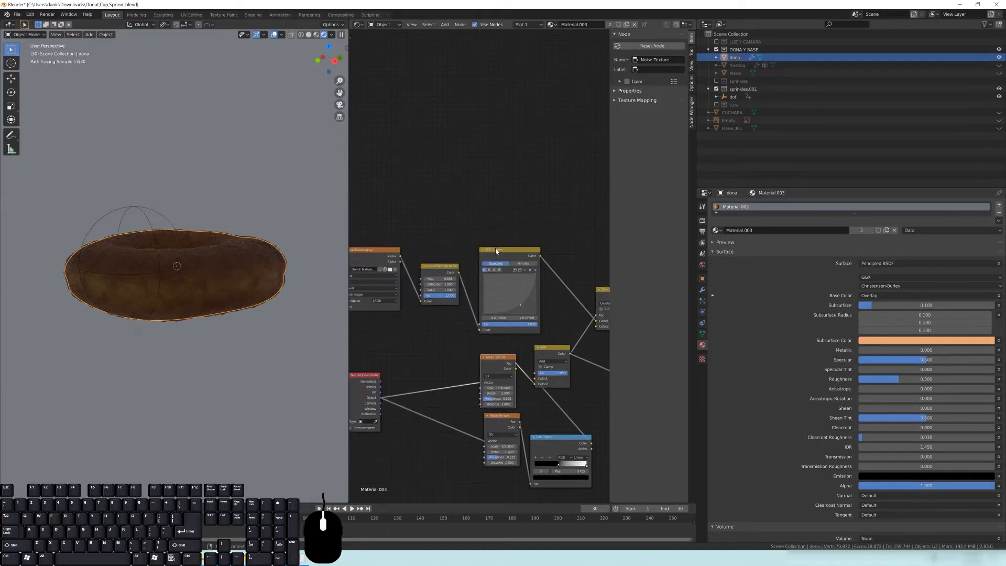
middle_drag(384, 207, 530, 193)
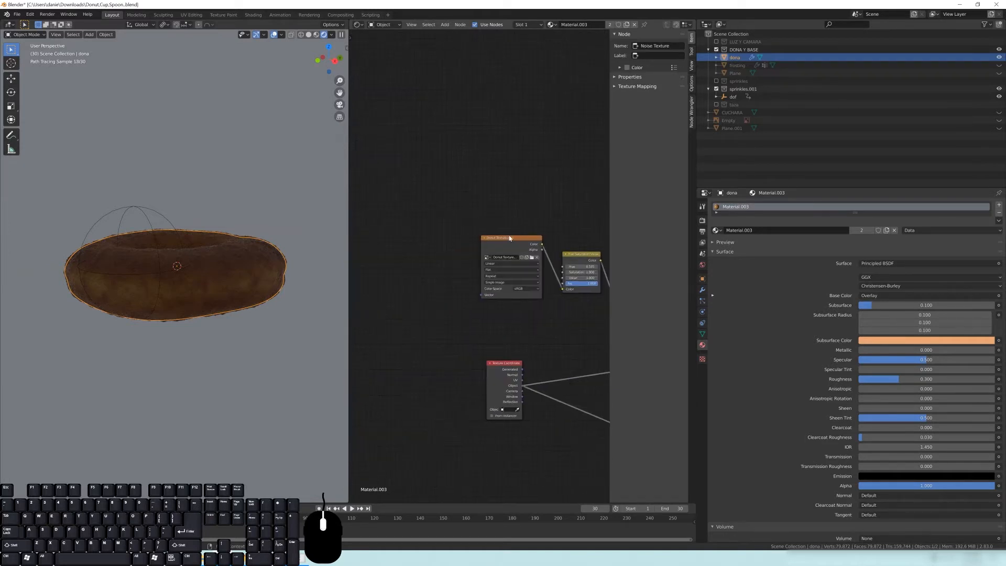
Connect the Texture Coordinate node's UV output to the donut image's Vector input and reposition the Texture Coordinate node.
click(506, 243)
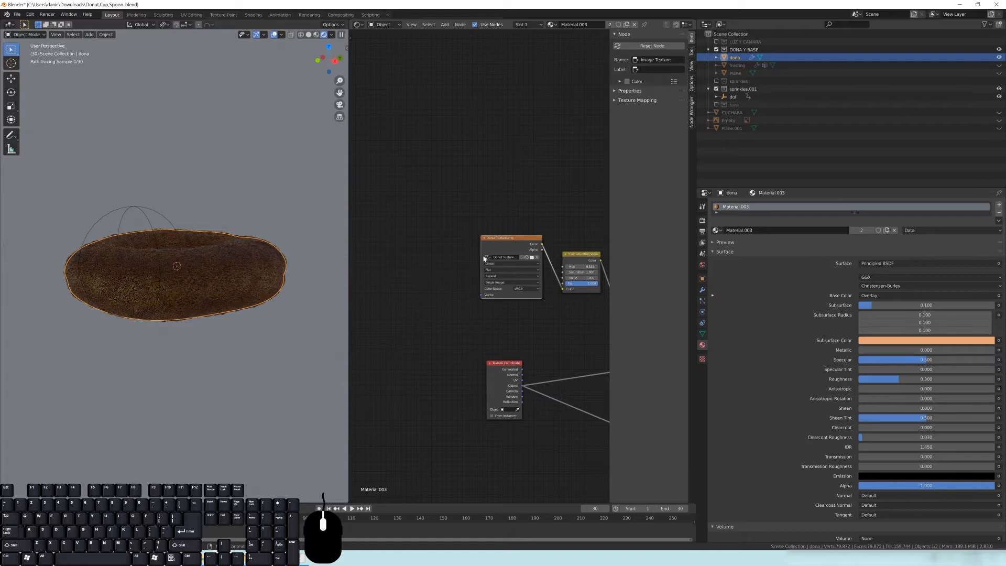
drag(481, 295, 517, 370)
drag(458, 361, 398, 320)
click(496, 369)
drag(437, 366, 481, 295)
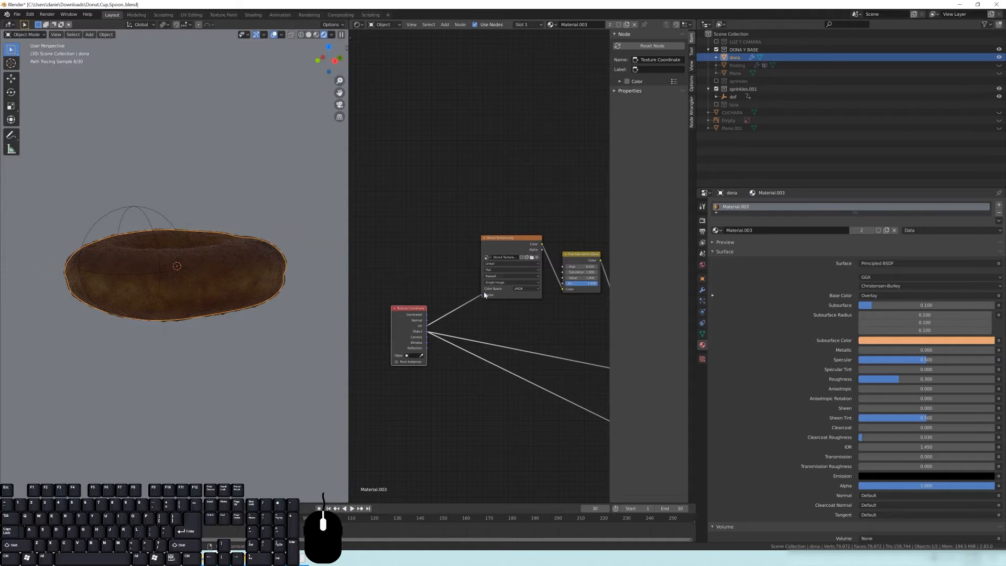
drag(408, 308, 415, 302)
click(555, 323)
Switch the donut's viewport from Rendered to Material Preview shading.
key(z)
click(210, 325)
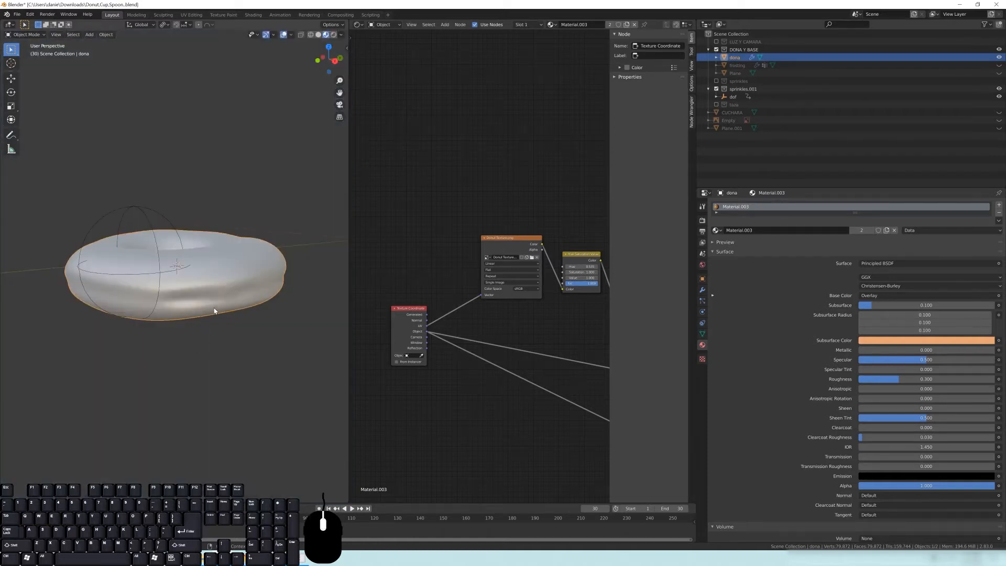
middle_drag(213, 311, 194, 325)
Reposition the Displacement node below the Principled BSDF node in the donut material.
middle_drag(544, 355, 482, 343)
middle_drag(539, 356, 452, 374)
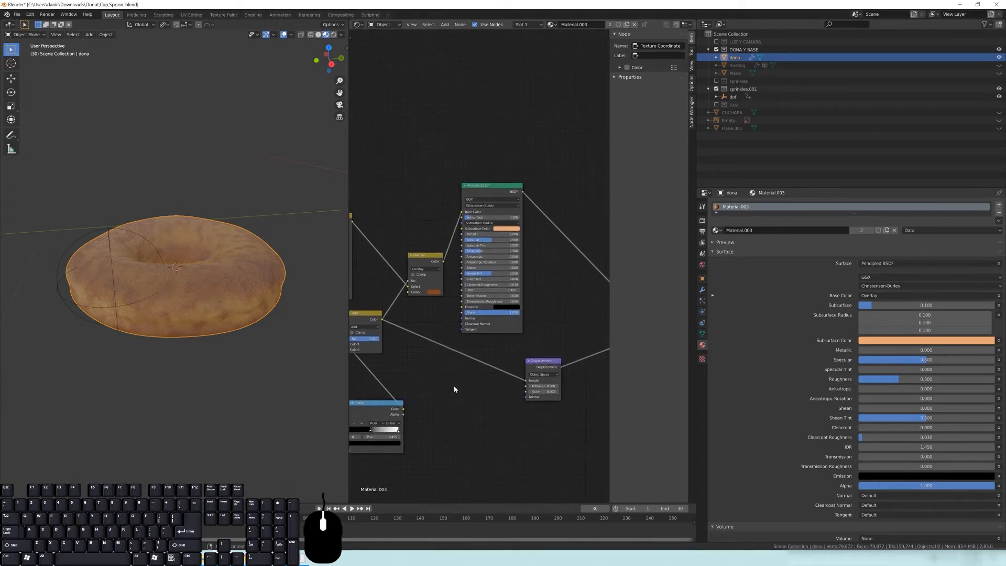
scroll(194, 316, down, 2)
drag(536, 362, 513, 368)
middle_drag(524, 413, 486, 379)
scroll(507, 387, up, 2)
drag(440, 365, 472, 360)
mouse_move(454, 354)
middle_down()
mouse_move(542, 331)
mouse_move(512, 352)
mouse_move(469, 356)
middle_up()
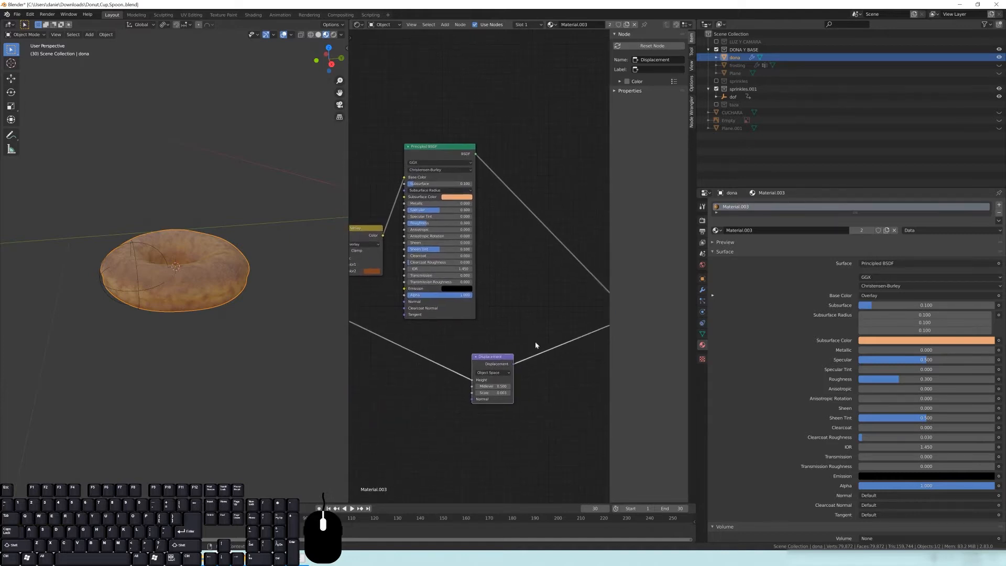
Rearrange the Texture Coordinate node and both Noise Texture nodes so the donut material's links are easier to follow.
middle_drag(417, 393, 584, 341)
middle_drag(450, 315, 581, 318)
mouse_move(425, 277)
middle_down()
mouse_move(558, 288)
mouse_move(547, 290)
middle_up()
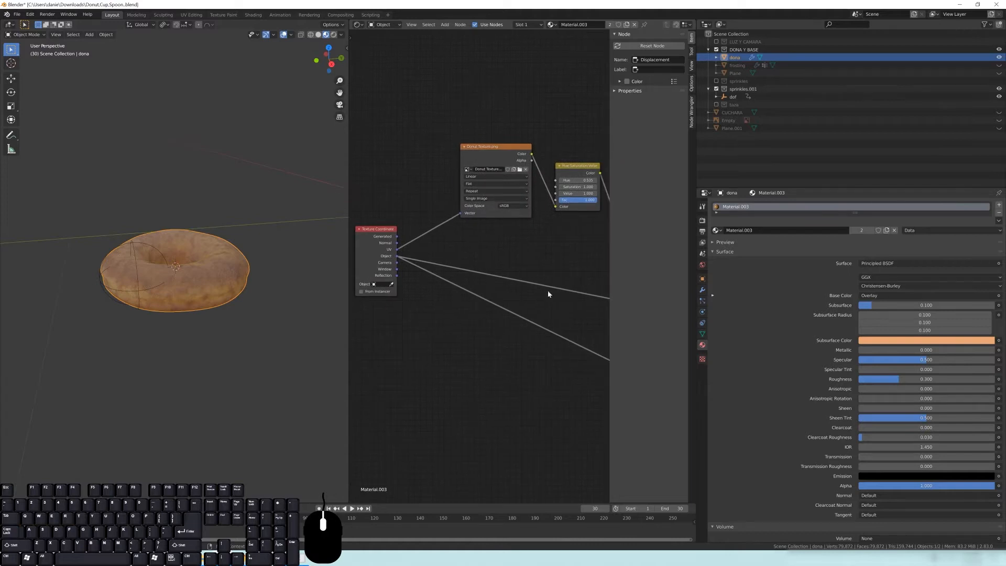
mouse_move(376, 246)
mouse_down()
mouse_move(392, 268)
mouse_move(473, 244)
mouse_move(460, 212)
mouse_up()
click(528, 332)
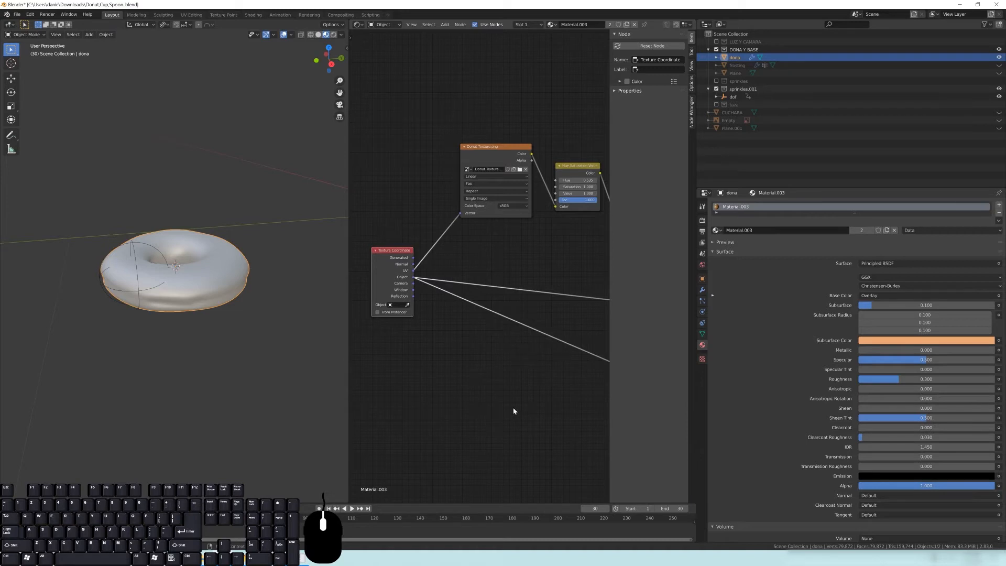
middle_drag(504, 357, 415, 308)
drag(526, 295, 515, 280)
drag(531, 367, 476, 402)
drag(524, 283, 487, 316)
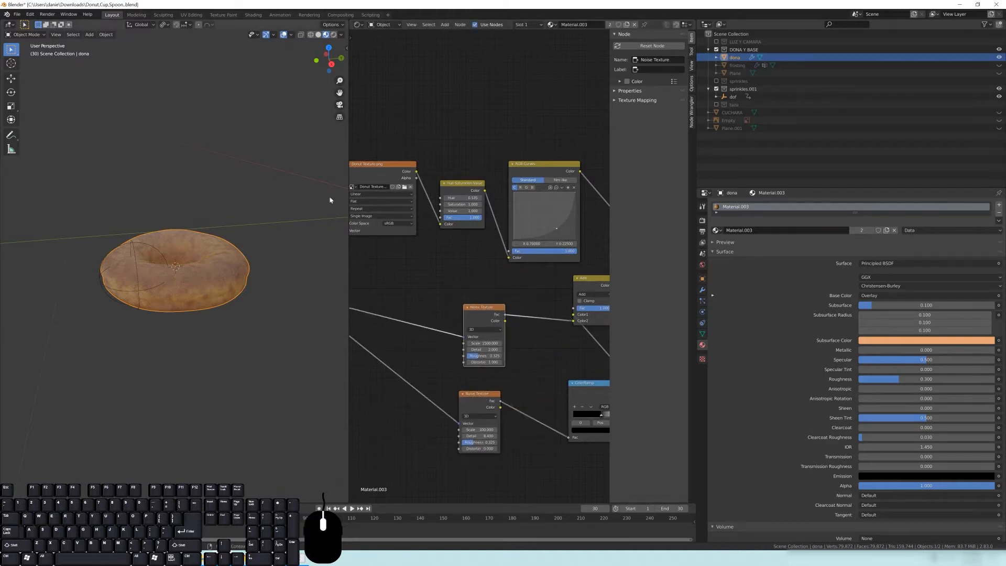
Save the scene to the Desktop as donut_spoon_cup_v1_rpr.blend, overwriting the existing file.
click(16, 14)
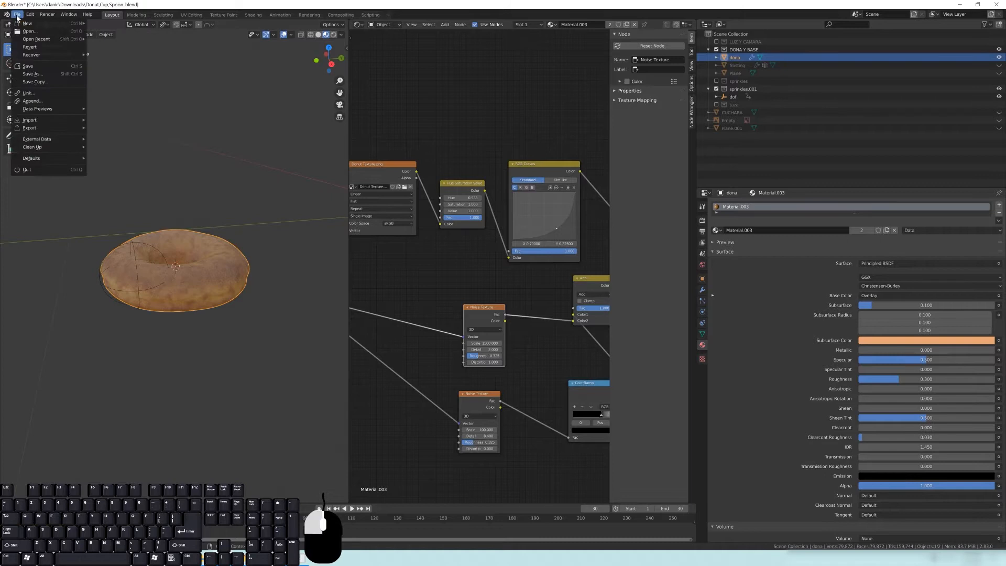
click(16, 14)
click(16, 14)
click(35, 75)
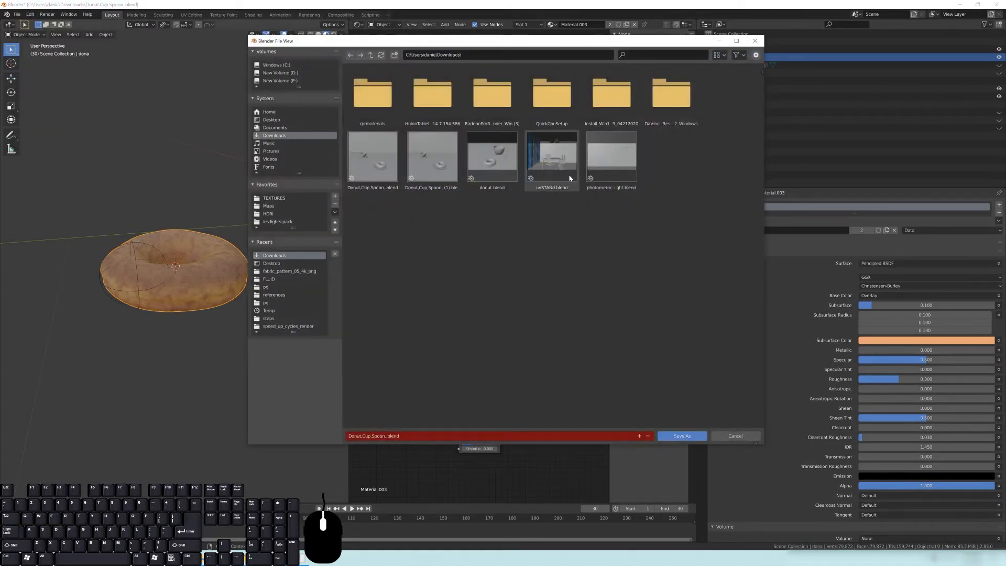
click(381, 153)
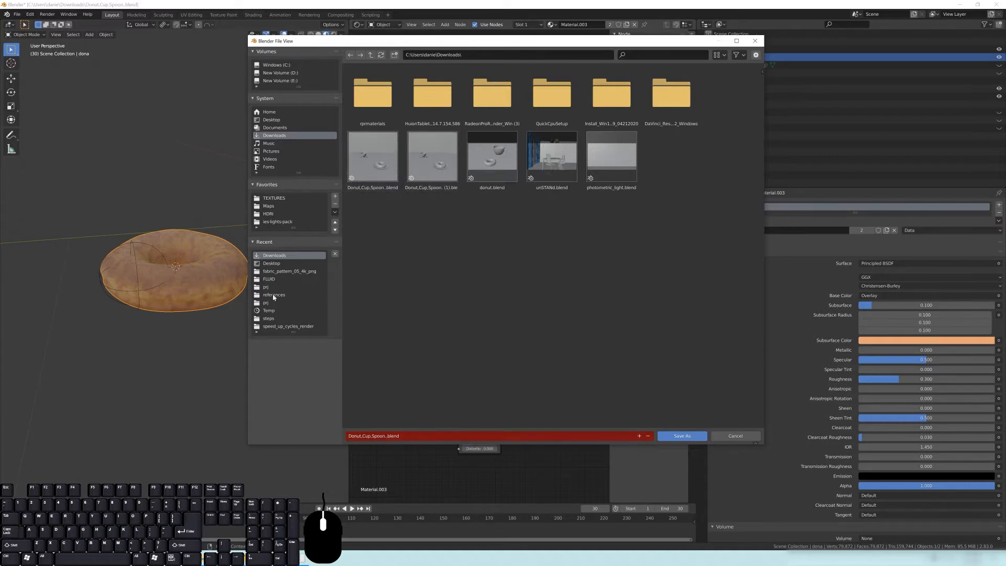
click(275, 263)
click(552, 95)
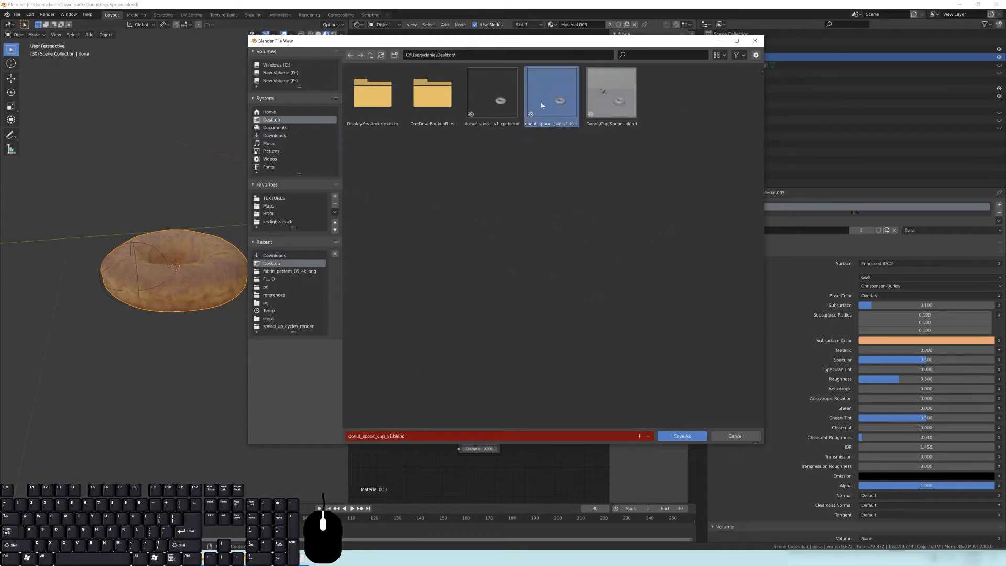
click(496, 102)
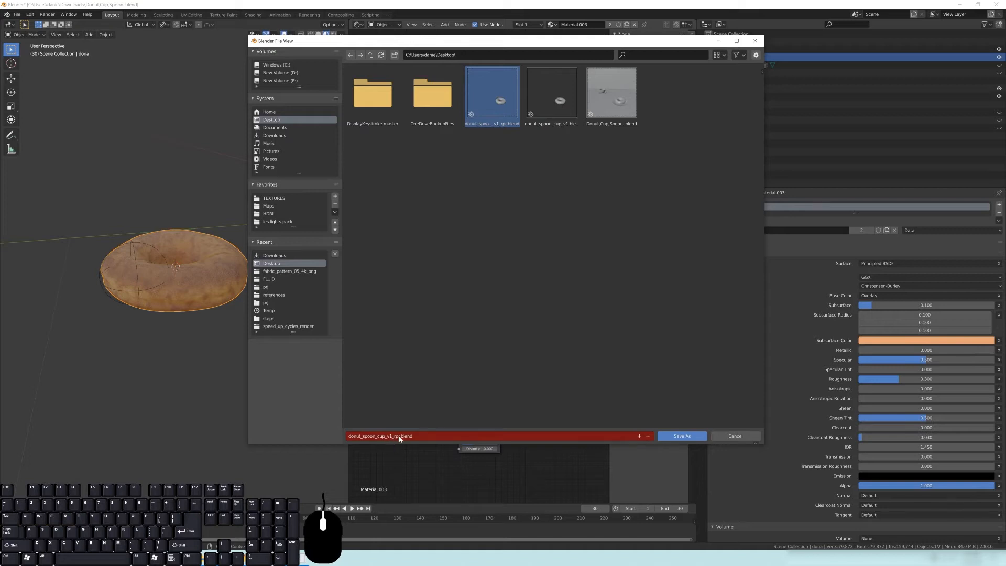
click(529, 328)
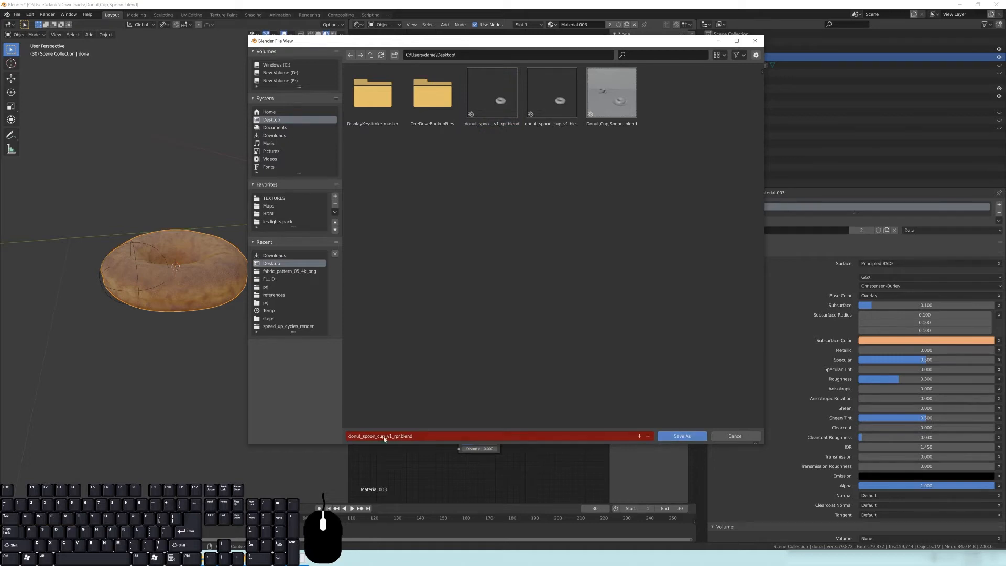
click(686, 435)
Set the donut's viewport to Solid shading and save the file.
middle_drag(230, 276, 105, 236)
key(z)
click(219, 302)
click(17, 15)
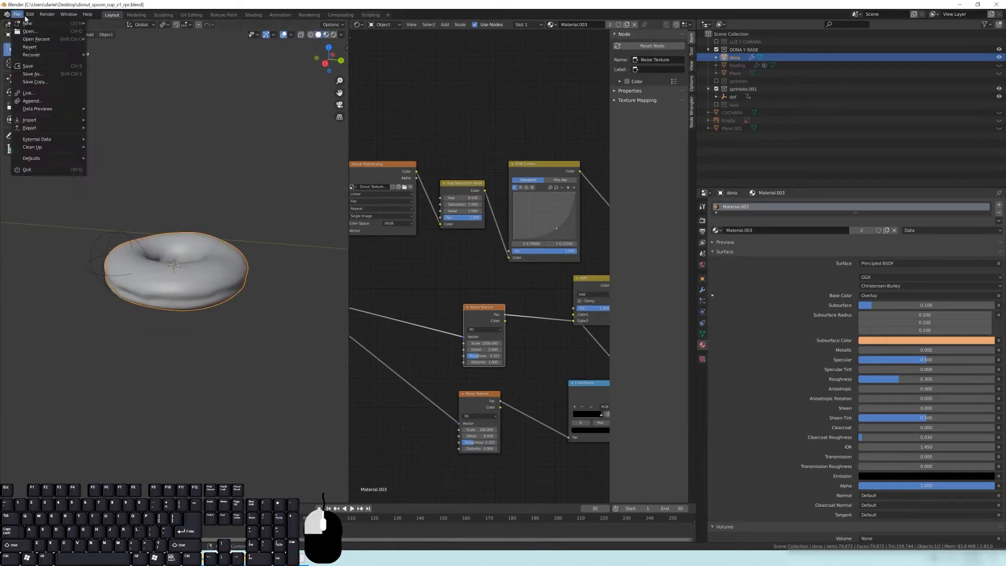
click(17, 16)
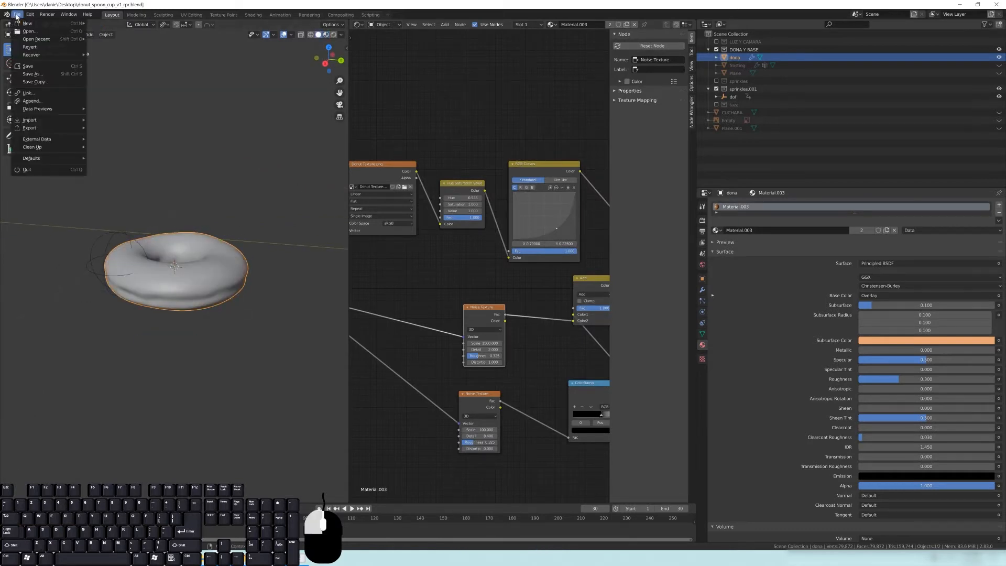
click(29, 67)
Switch the scene's render engine to Radeon ProRender and save the file.
click(702, 221)
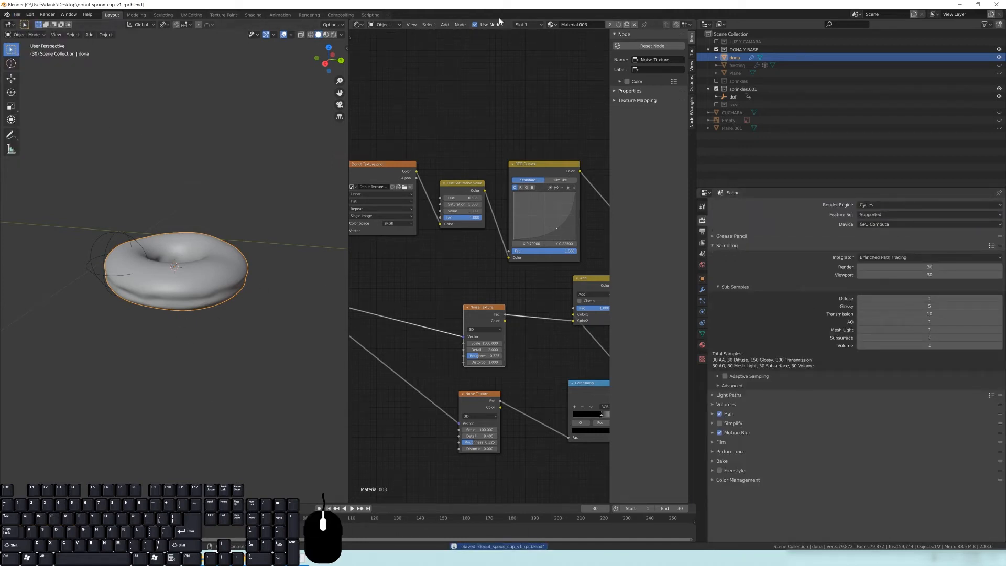
click(878, 204)
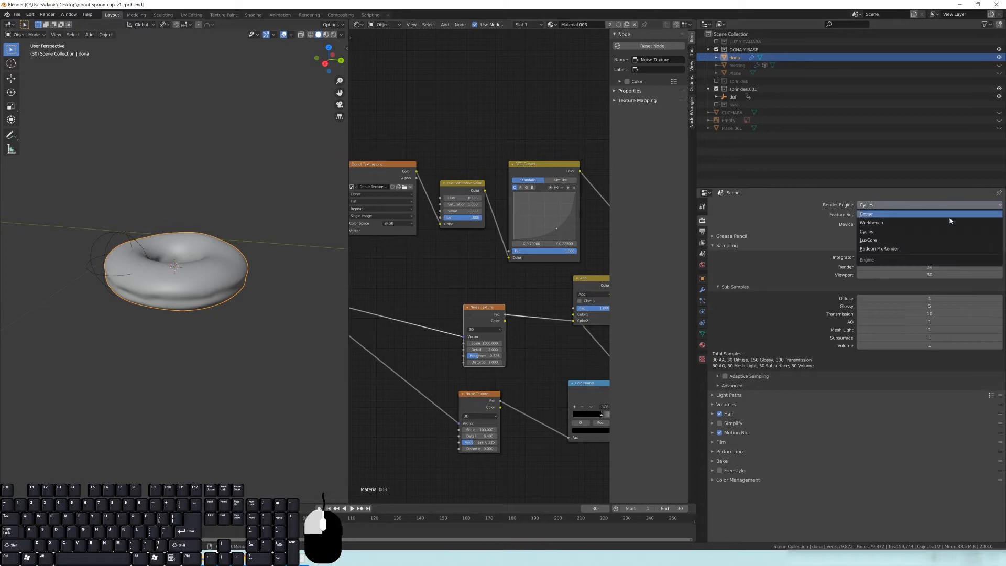
click(872, 250)
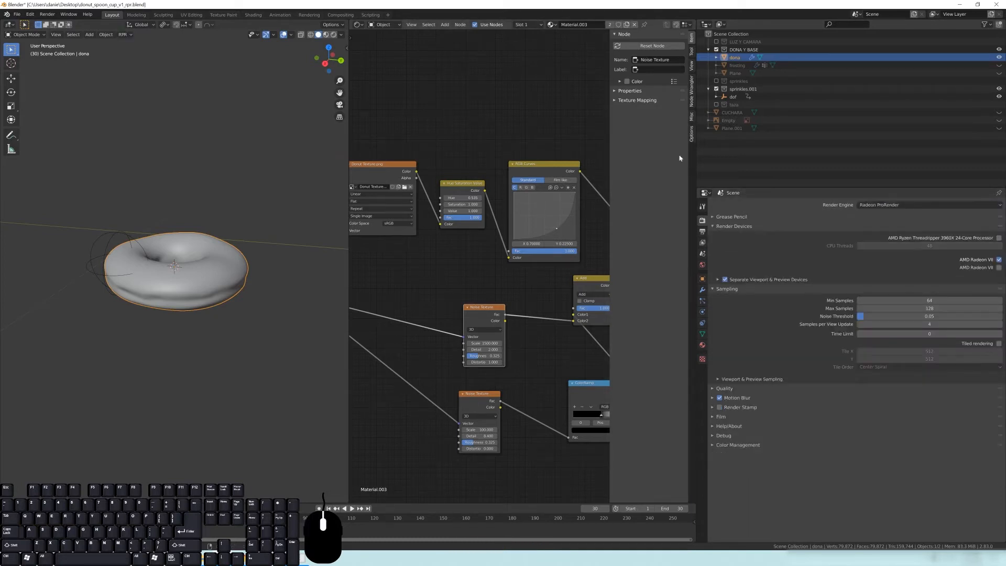
middle_drag(72, 278, 168, 267)
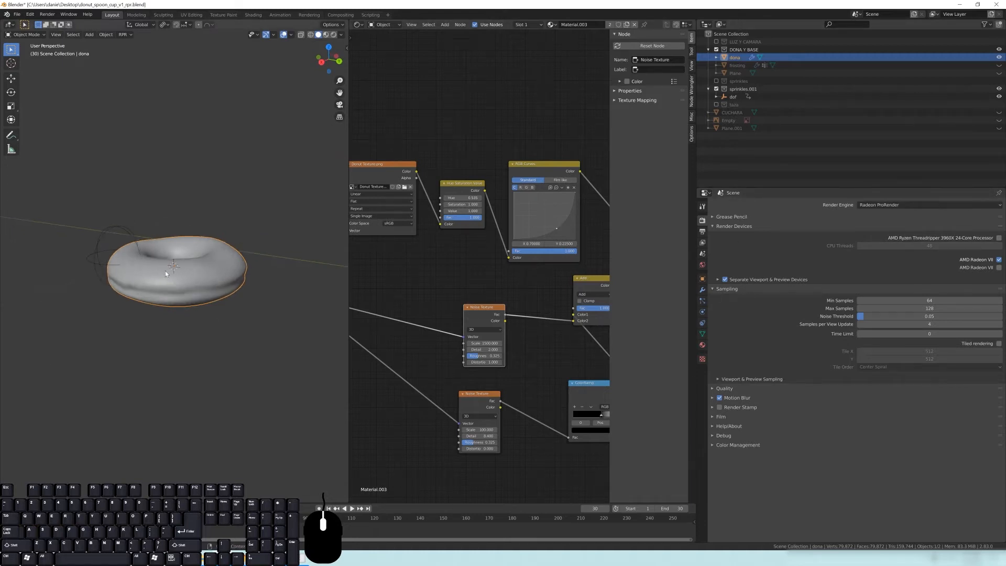
click(17, 14)
click(31, 74)
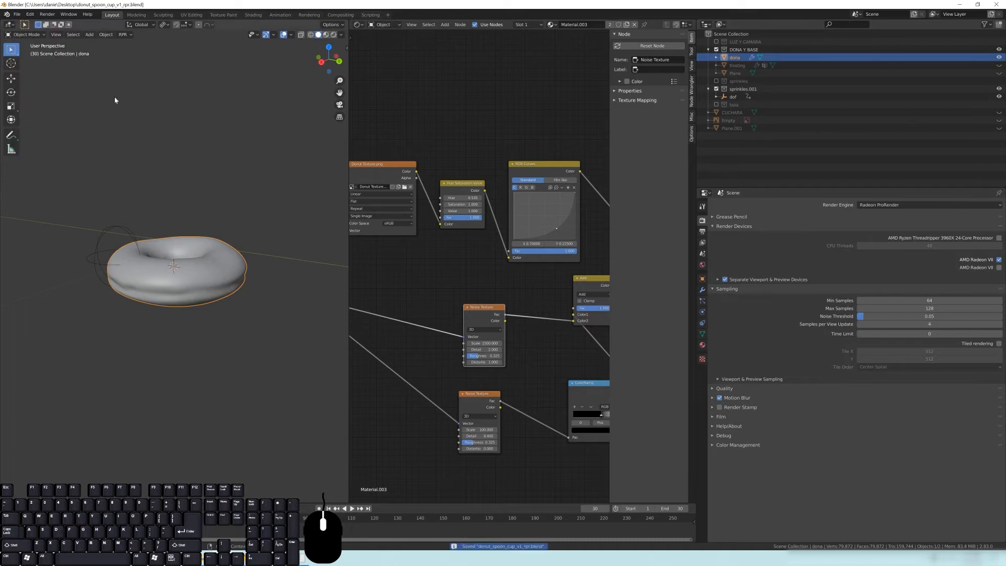
Preview the donut in Rendered shading and examine its surface from above, from the side and up close.
key(z)
click(190, 244)
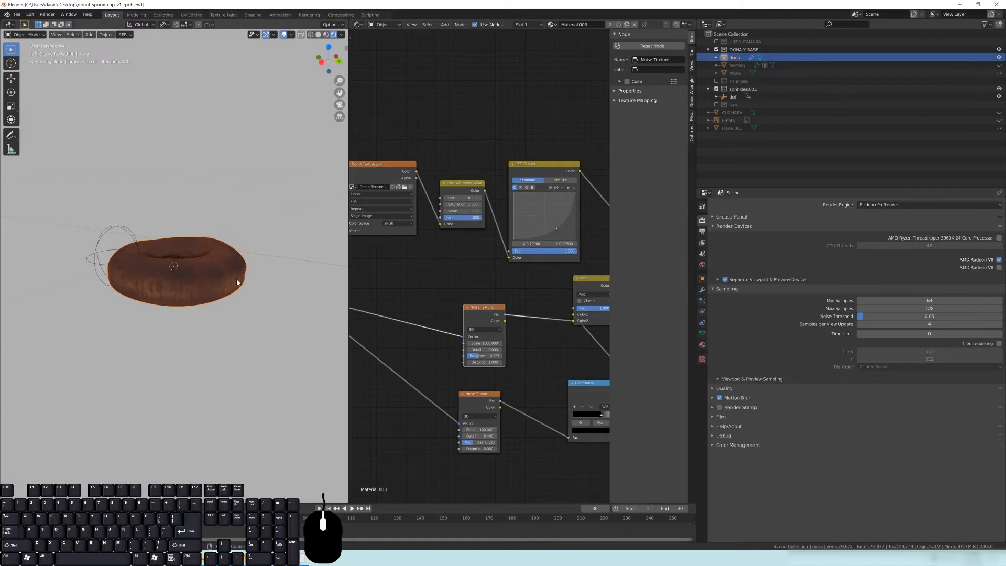
scroll(205, 289, up, 1)
middle_drag(216, 296, 264, 279)
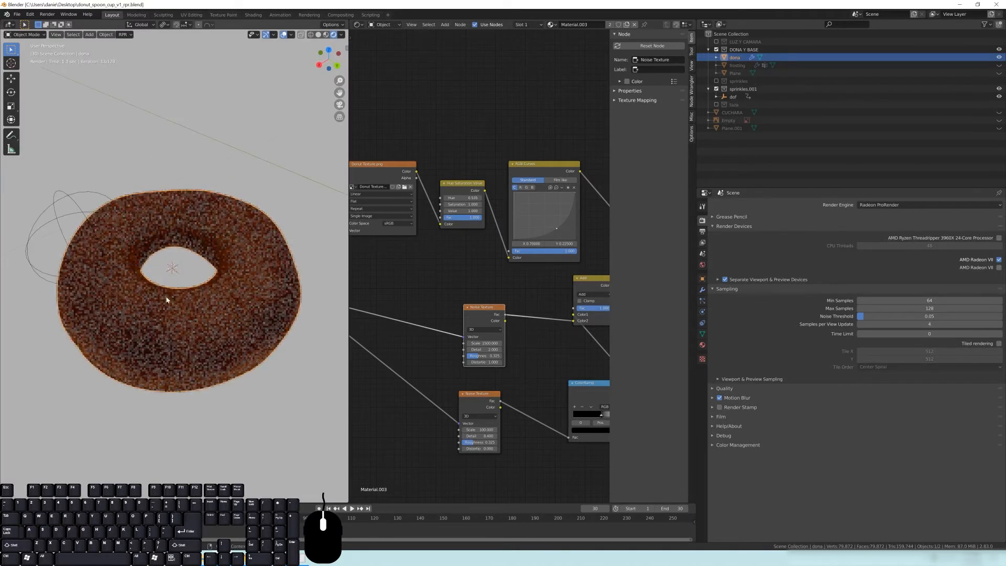
middle_drag(232, 385, 232, 340)
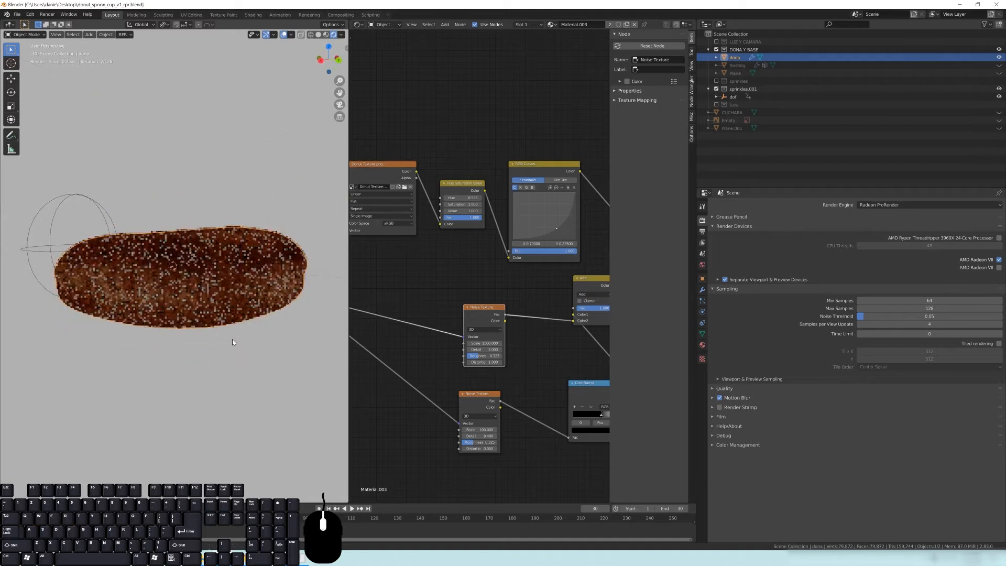
scroll(154, 290, up, 2)
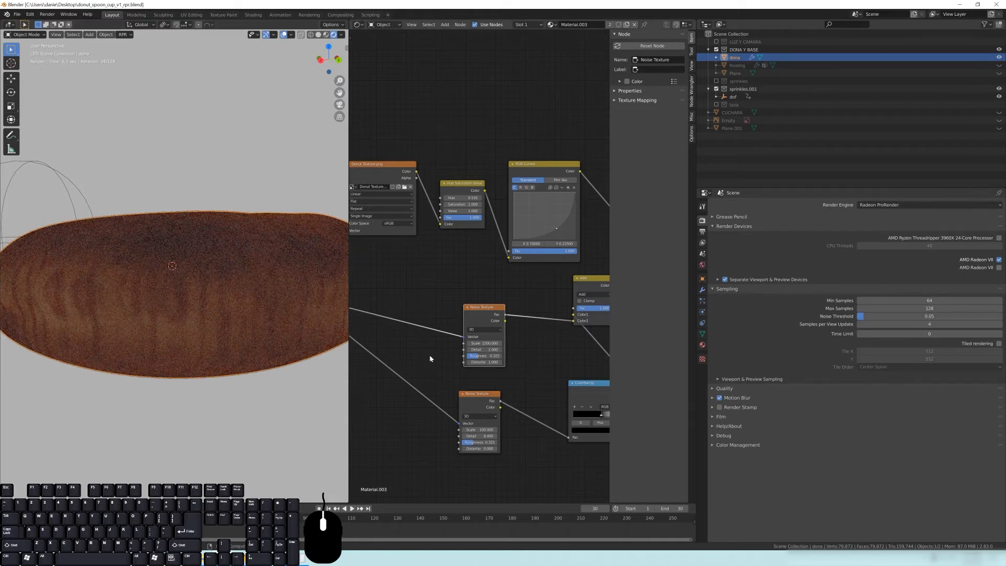
Examine the donut material's node chain from Texture Coordinate through the Noise Textures to the Principled BSDF and Displacement nodes.
middle_drag(436, 350, 579, 326)
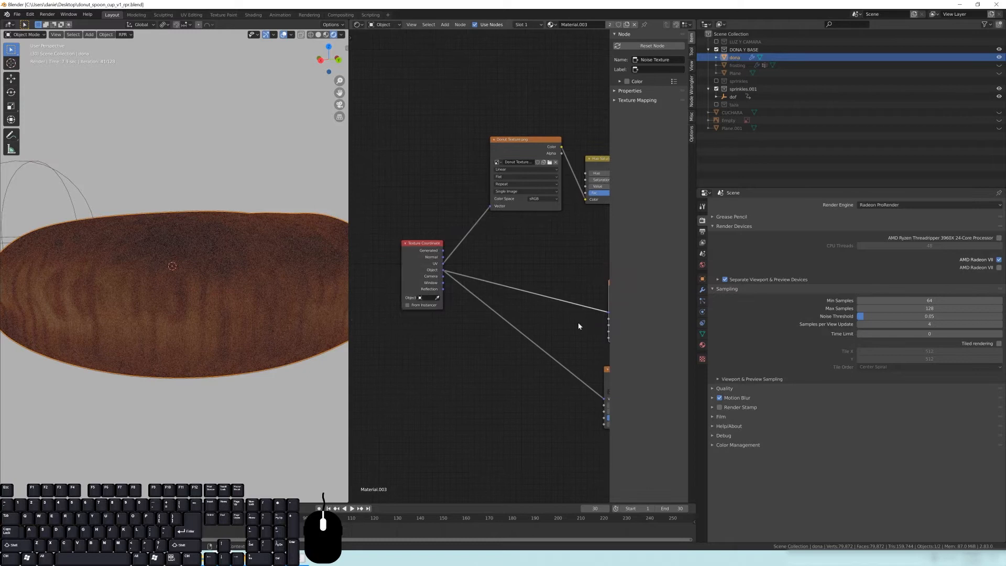
click(435, 249)
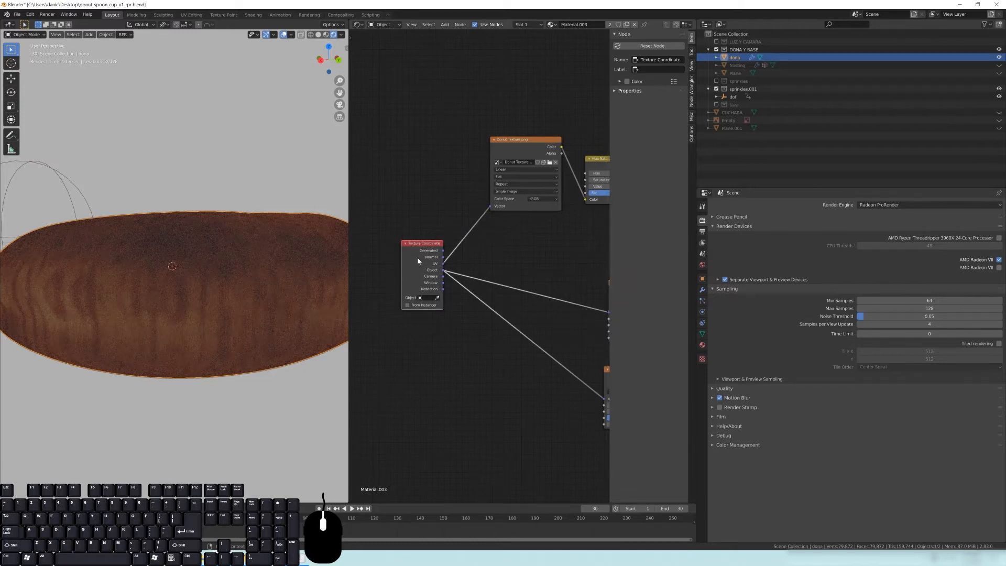
middle_drag(488, 423, 487, 423)
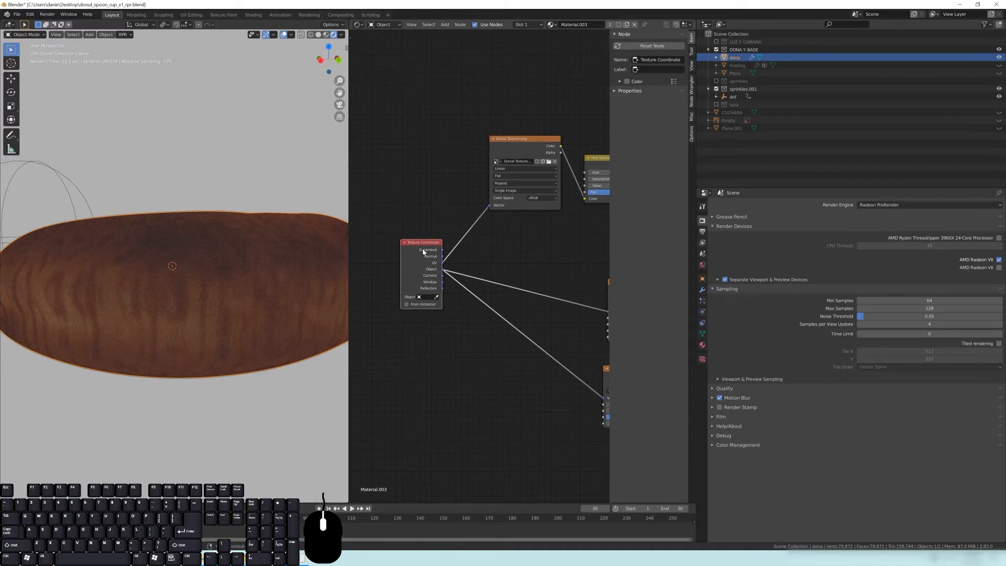
middle_drag(529, 289, 446, 283)
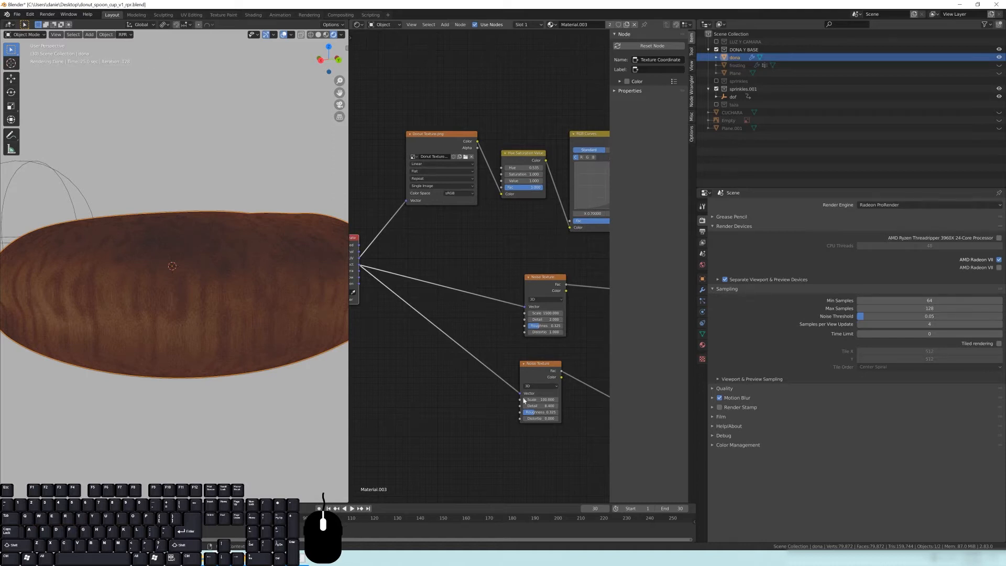
mouse_move(537, 374)
middle_down()
mouse_move(518, 374)
mouse_move(594, 375)
mouse_move(460, 382)
mouse_move(526, 390)
middle_up()
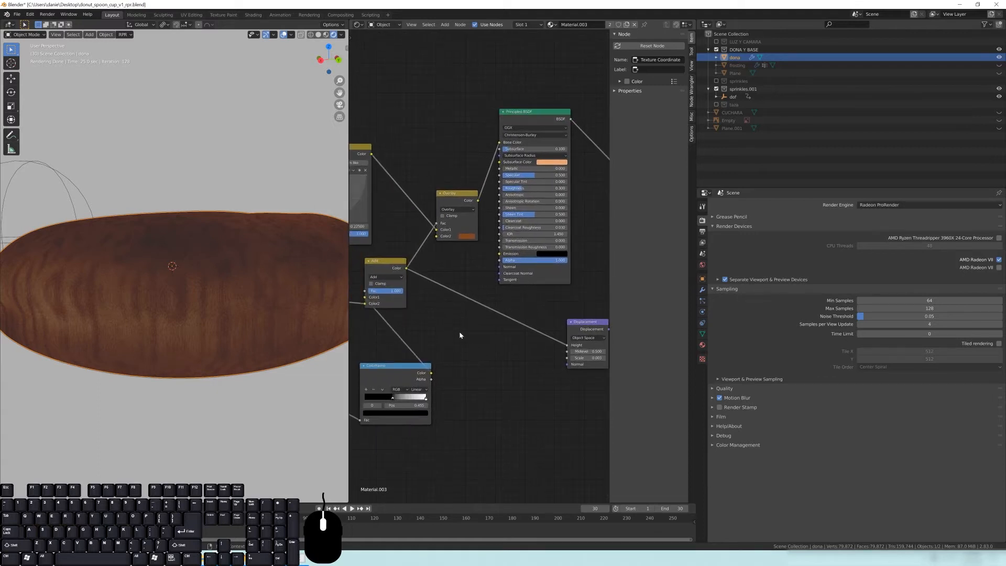
middle_drag(468, 273, 488, 284)
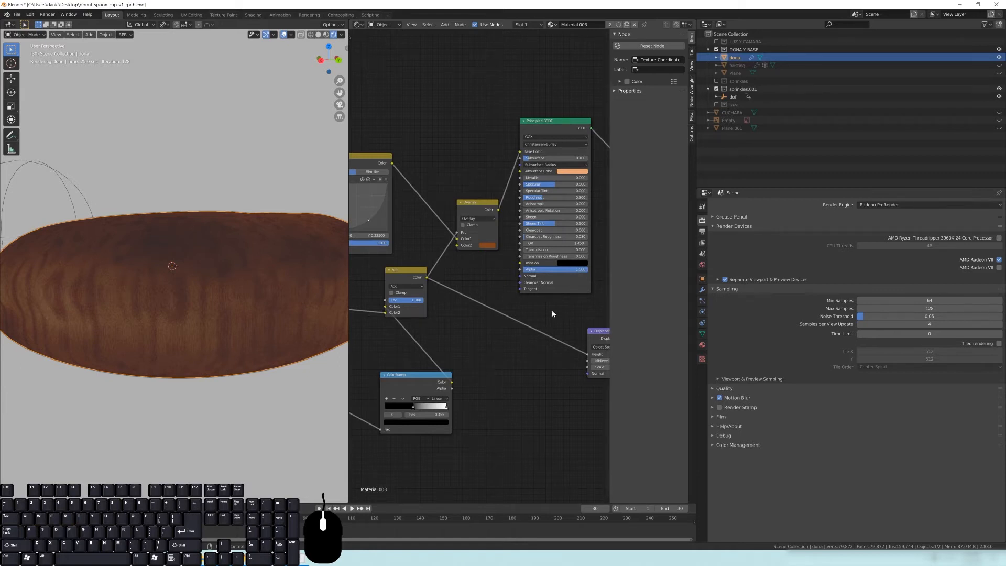
Return the donut's viewport to Solid shading and save the scene.
key(z)
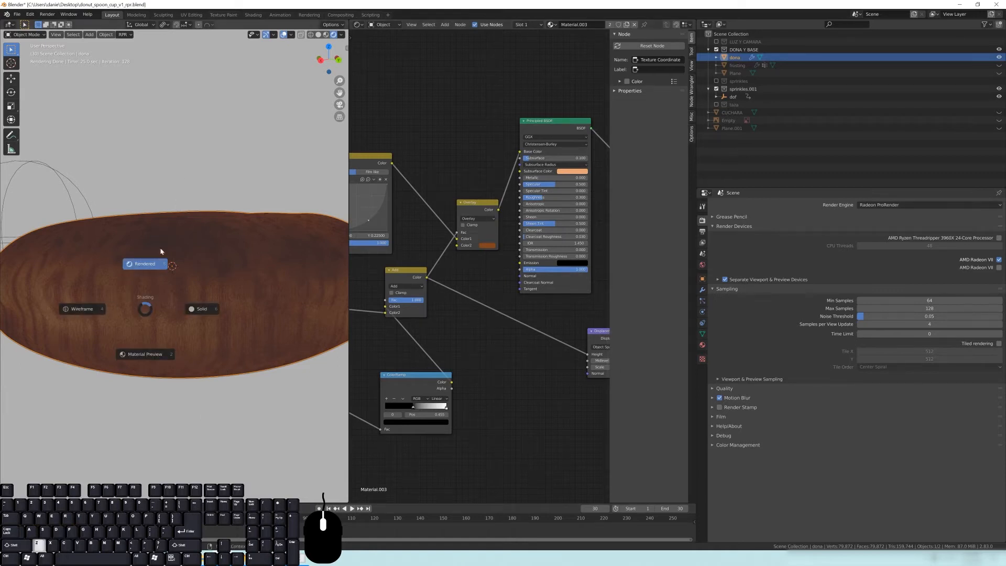
click(199, 307)
click(17, 14)
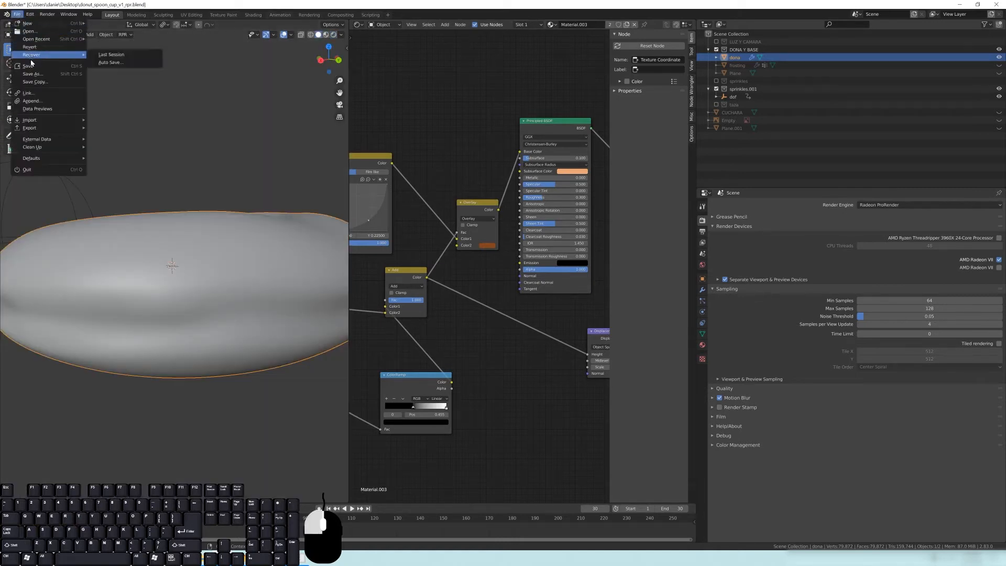
click(52, 97)
Disconnect the Displacement node from the Material Output and the Add node, and move it away from the remaining links.
middle_drag(486, 351, 419, 314)
scroll(571, 254, up, 3)
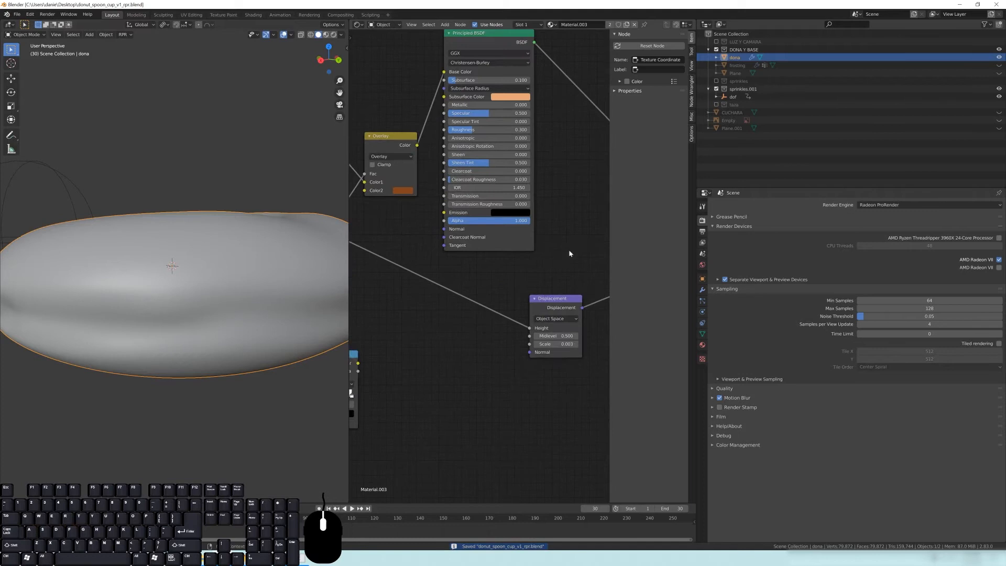
middle_drag(577, 304, 512, 312)
scroll(487, 309, down, 1)
drag(485, 307, 437, 353)
middle_drag(535, 322, 476, 351)
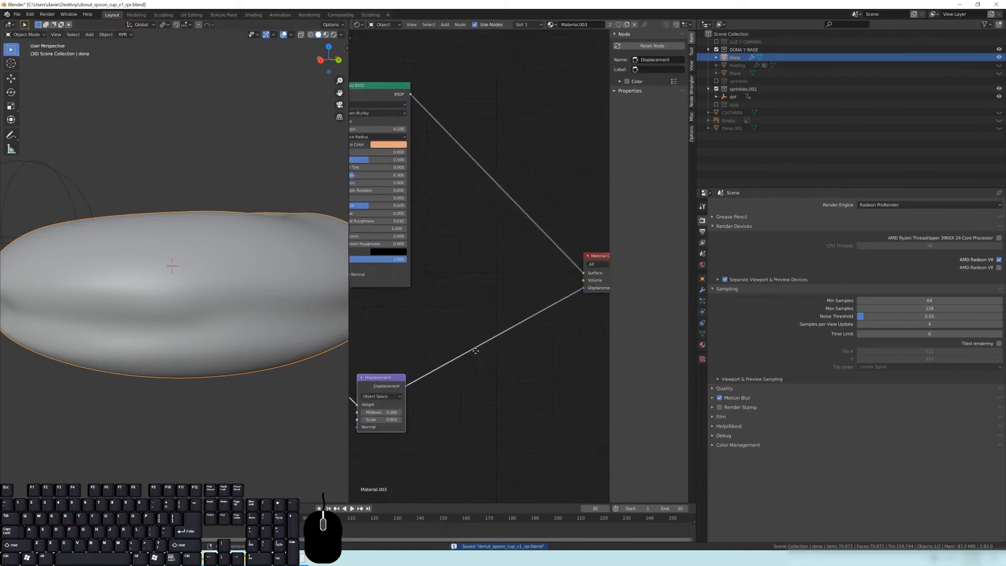
drag(583, 288, 474, 309)
middle_drag(453, 311, 607, 253)
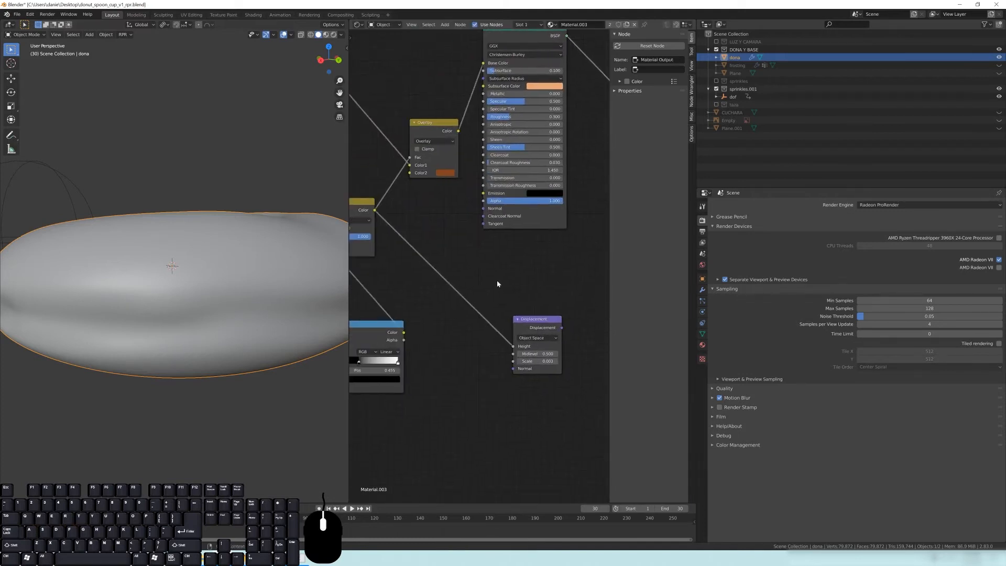
drag(510, 348, 441, 329)
drag(527, 318, 568, 406)
Move the ColorRamp node closer to the Noise Textures and nudge the Add node into place.
middle_drag(452, 315, 504, 337)
drag(402, 354, 348, 353)
middle_drag(472, 320, 523, 345)
drag(411, 375, 369, 331)
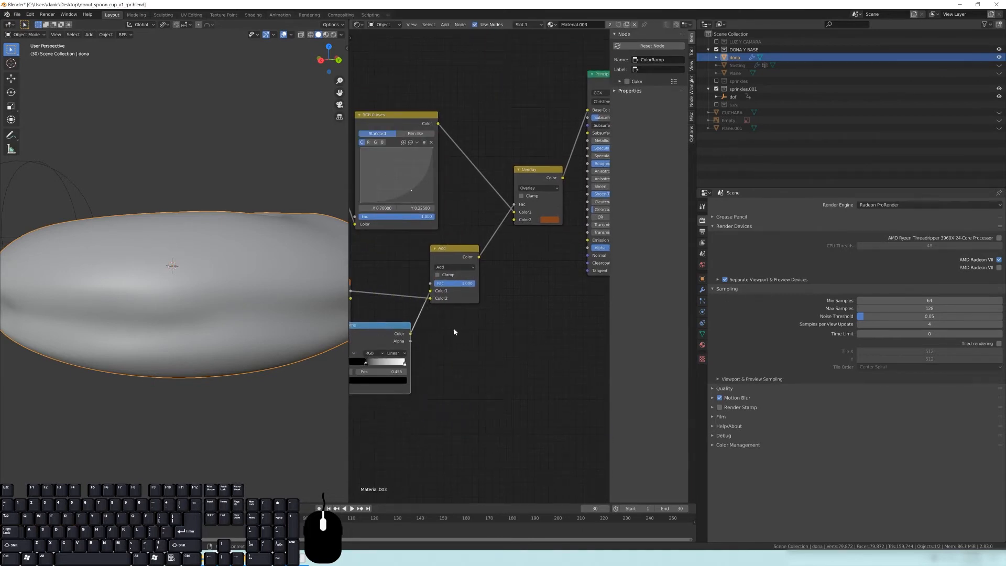
middle_drag(497, 312, 522, 336)
scroll(521, 336, down, 2)
mouse_move(483, 274)
mouse_down()
mouse_move(542, 313)
mouse_move(524, 291)
mouse_move(492, 285)
mouse_up()
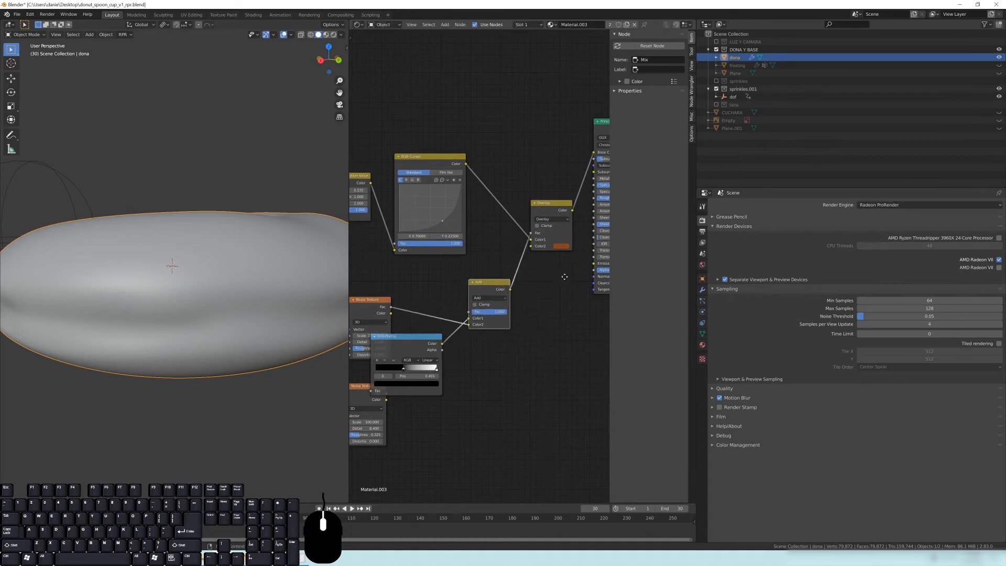
Space out the Overlay, Add and Principled BSDF nodes to leave more room before the shader.
middle_drag(565, 274, 537, 319)
drag(515, 249, 472, 224)
drag(455, 327, 451, 320)
drag(469, 224, 475, 214)
middle_drag(498, 347, 419, 353)
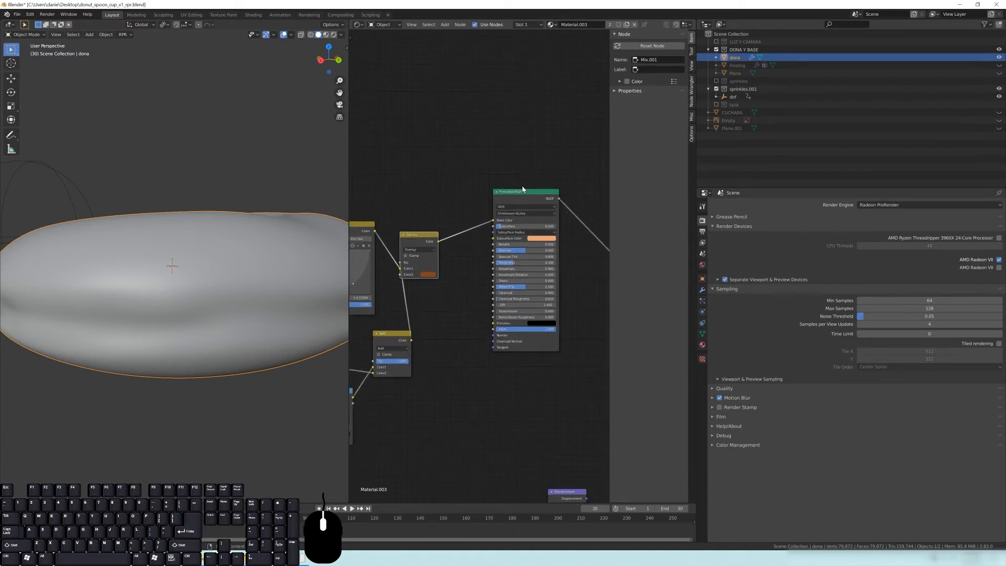
mouse_move(522, 196)
mouse_down()
mouse_move(511, 252)
mouse_move(537, 189)
mouse_up()
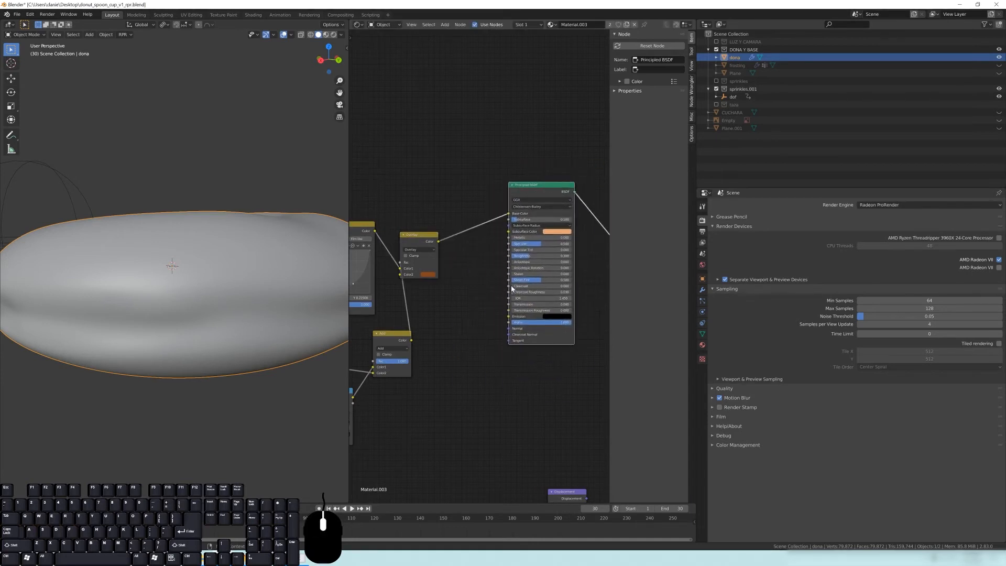
Reveal the render Quality settings and choose a Node Baking texture resolution of 2048.
click(713, 227)
click(715, 236)
click(728, 229)
click(728, 228)
click(730, 237)
click(730, 238)
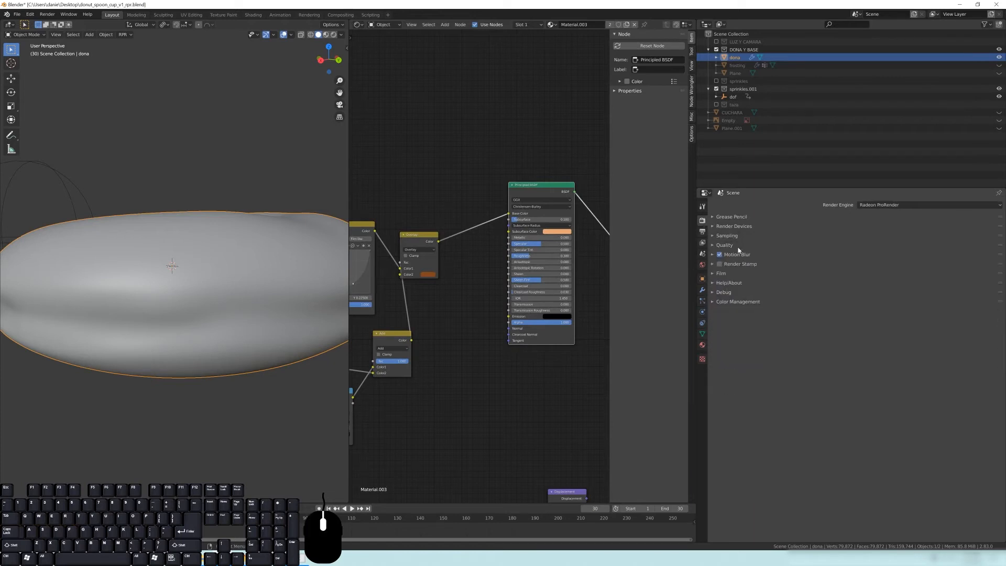
click(720, 245)
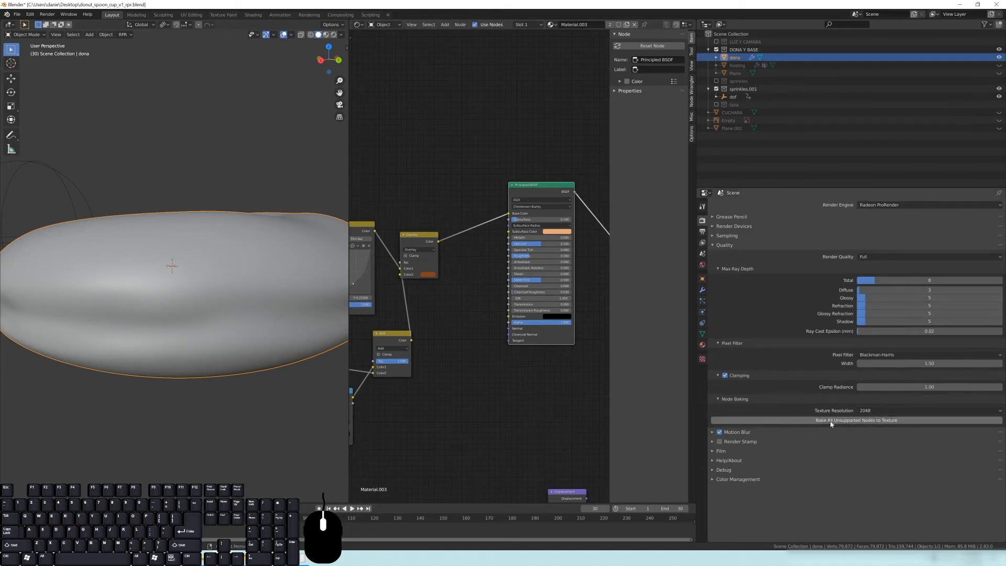
click(885, 410)
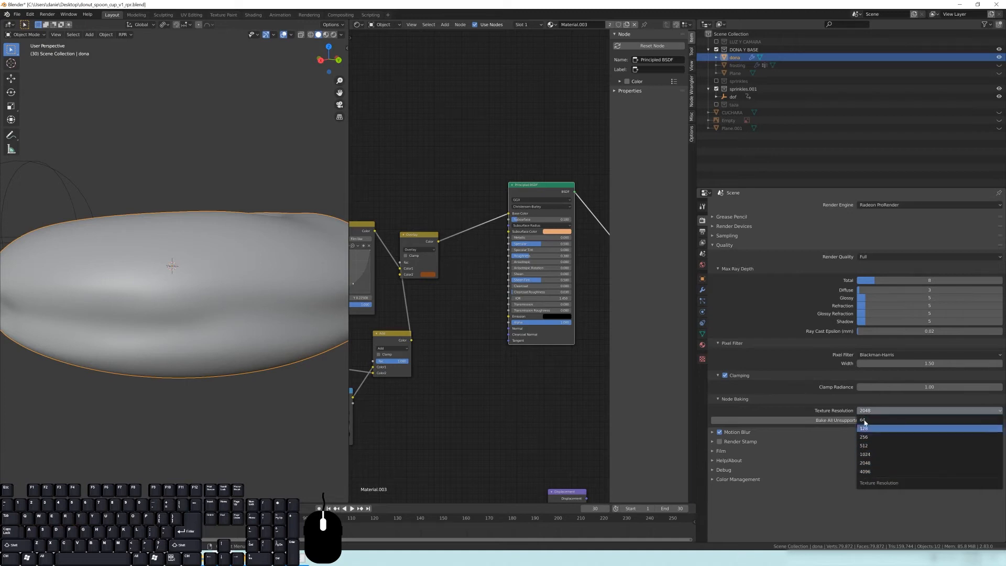
click(873, 463)
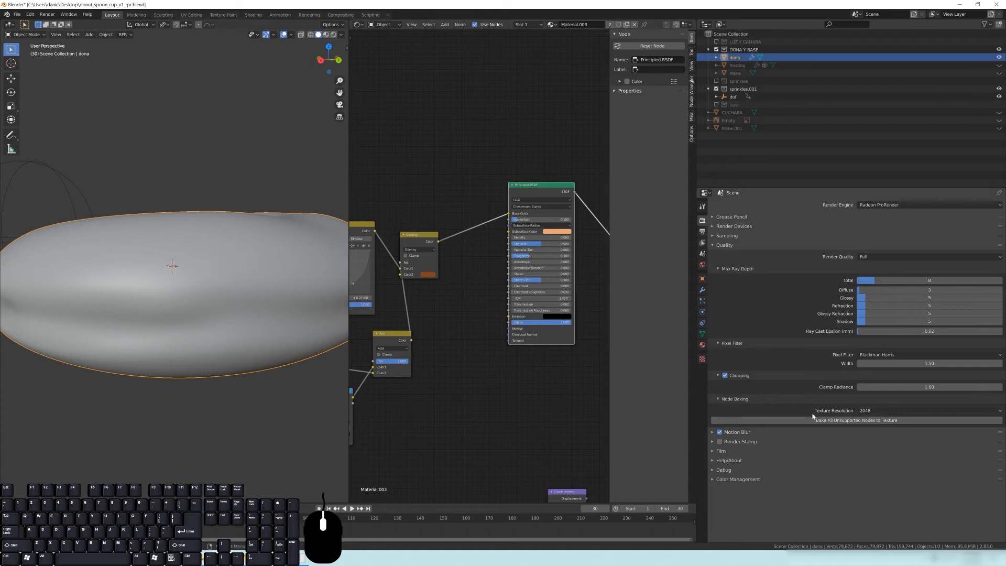
Widen the node editor's sidebar and show its RPR Node Bake options.
click(505, 124)
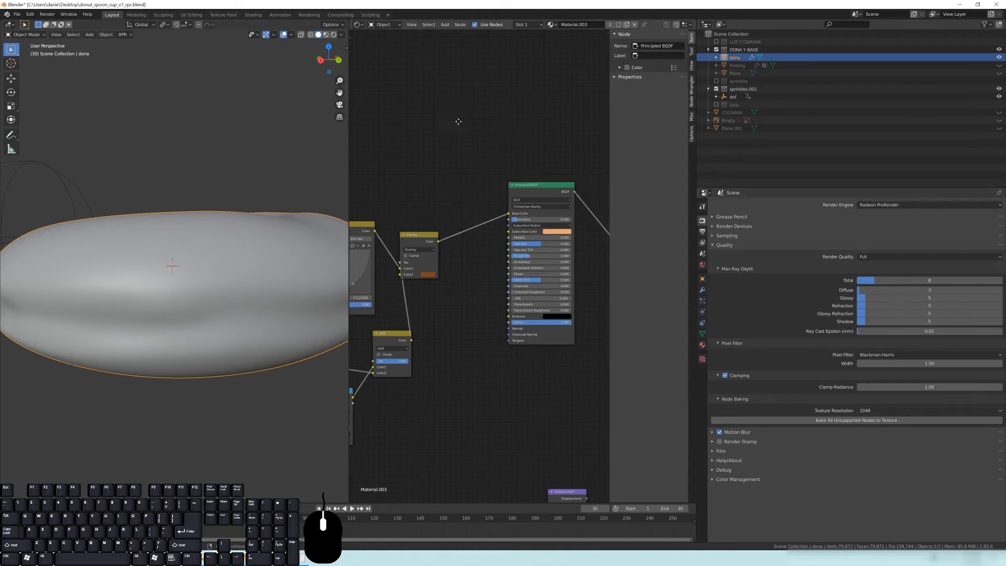
middle_drag(458, 121, 467, 133)
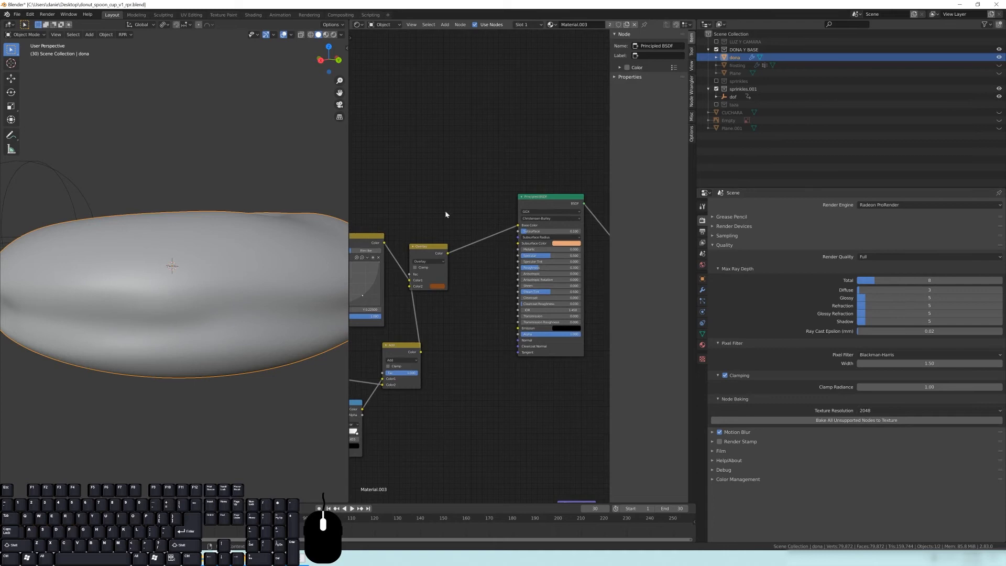
click(357, 25)
drag(562, 205, 559, 211)
middle_drag(493, 243, 508, 230)
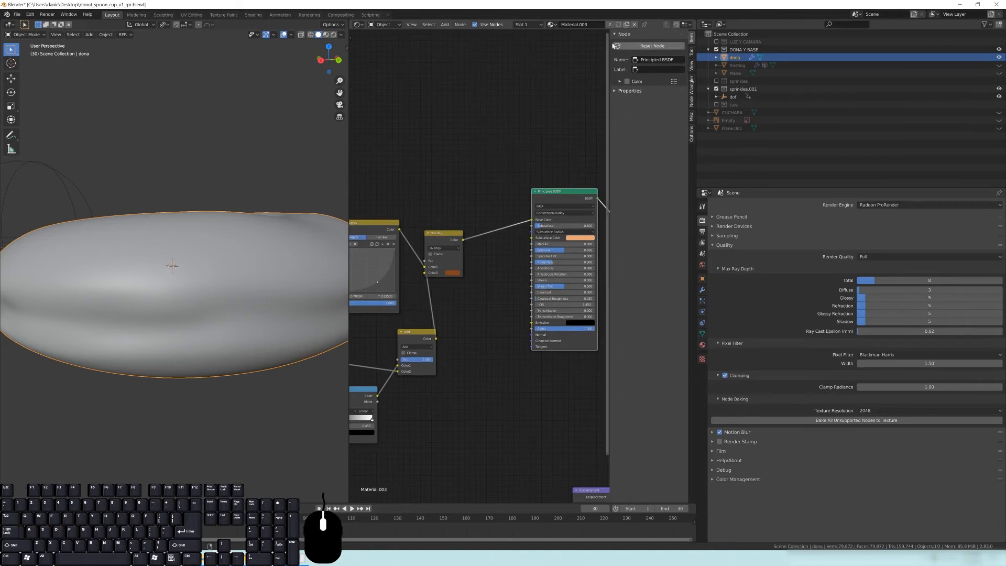
key(n)
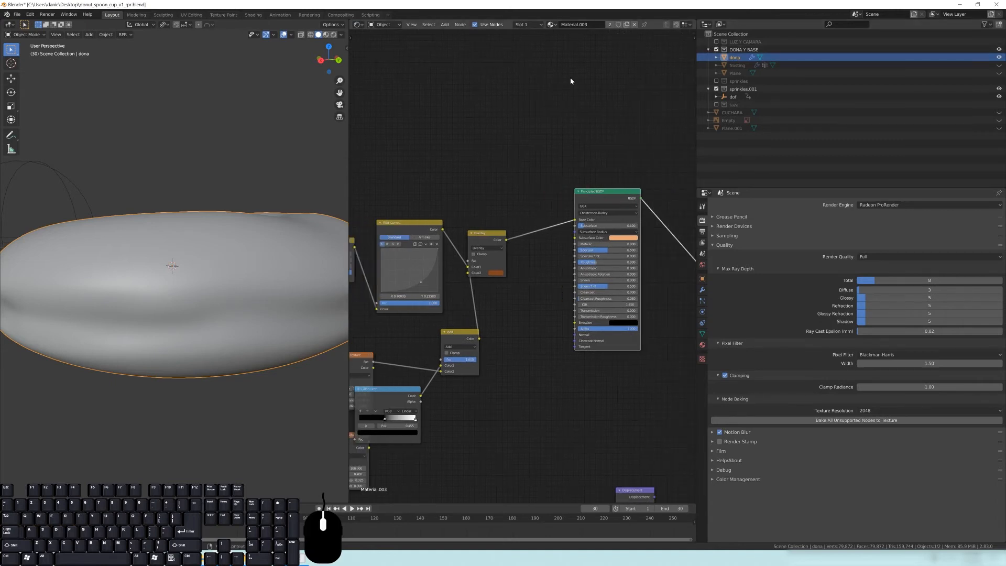
key(n)
drag(605, 63, 543, 63)
click(691, 122)
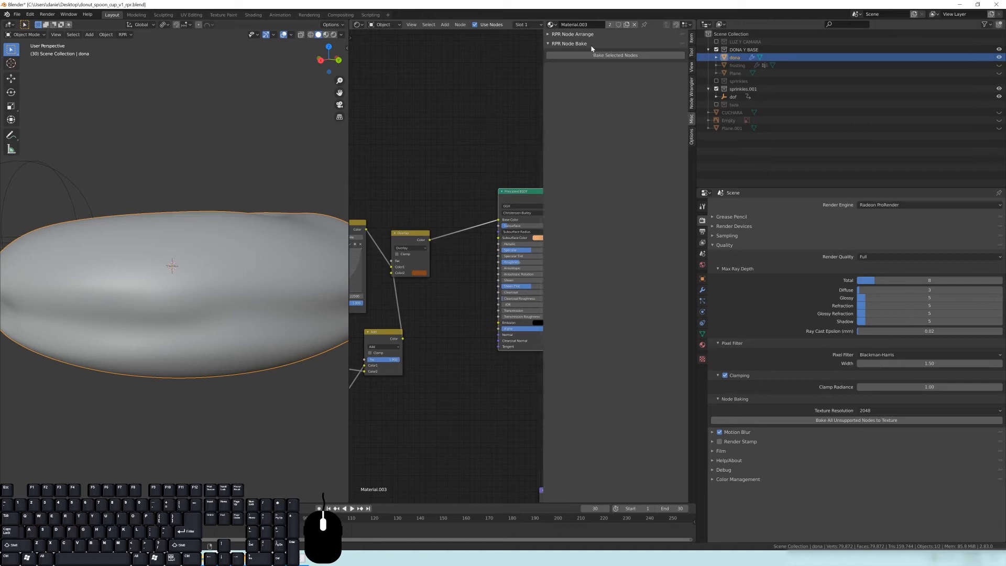
Reposition the Overlay and Add nodes and bring the unlinked Displacement node closer to the Add node.
middle_drag(407, 238, 449, 166)
drag(449, 167, 464, 151)
drag(422, 262, 395, 254)
middle_drag(429, 263, 405, 264)
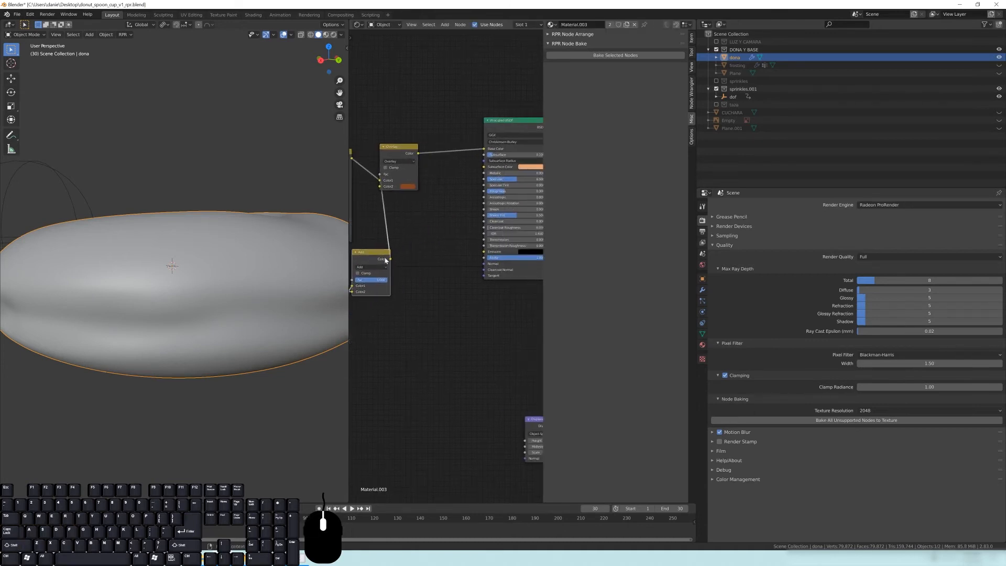
drag(528, 420, 477, 340)
click(439, 328)
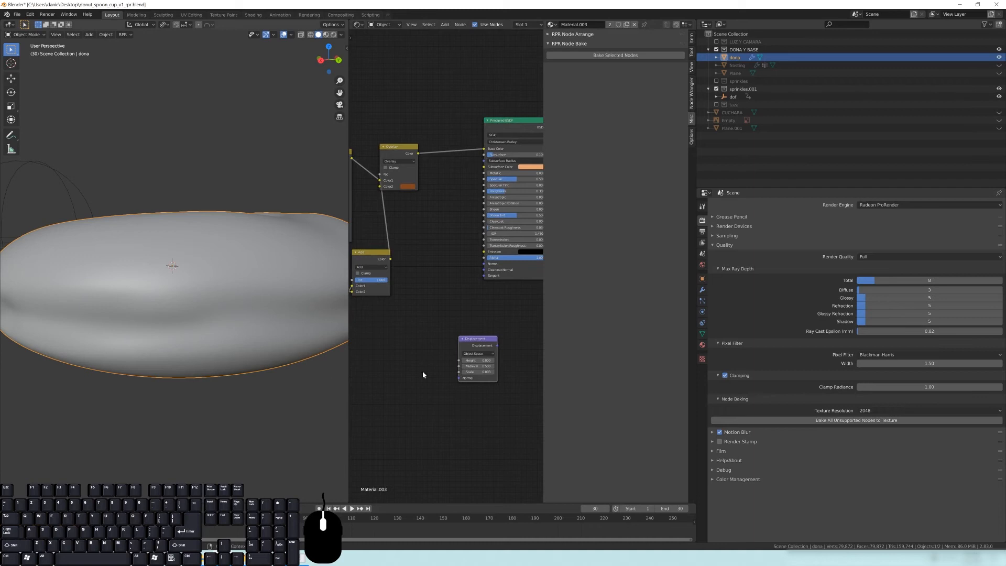
Add a Bump node between the Add node and the Principled BSDF, and move the Displacement node clear of it.
drag(477, 339, 492, 341)
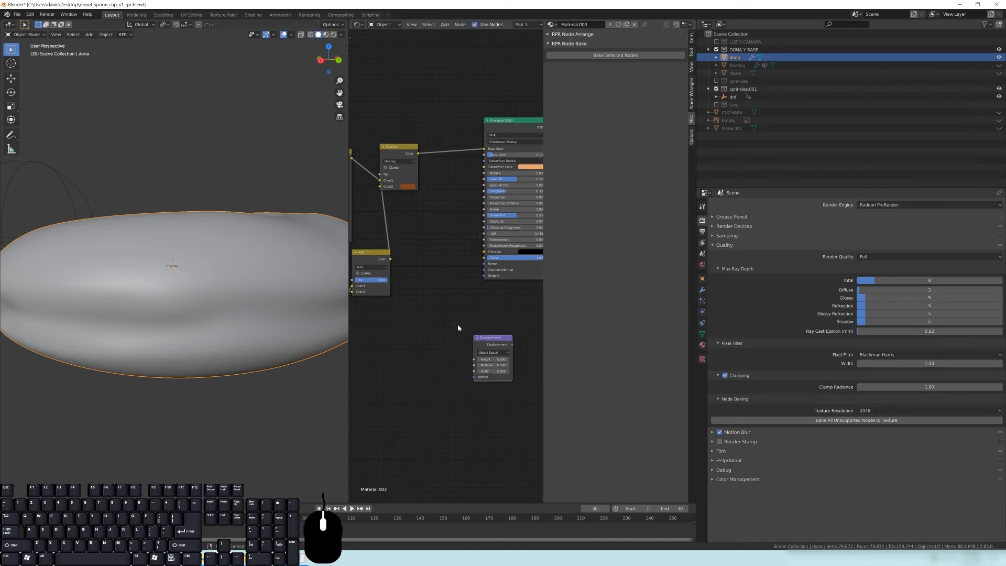
mouse_move(492, 340)
mouse_down()
mouse_move(457, 352)
mouse_move(496, 350)
mouse_up()
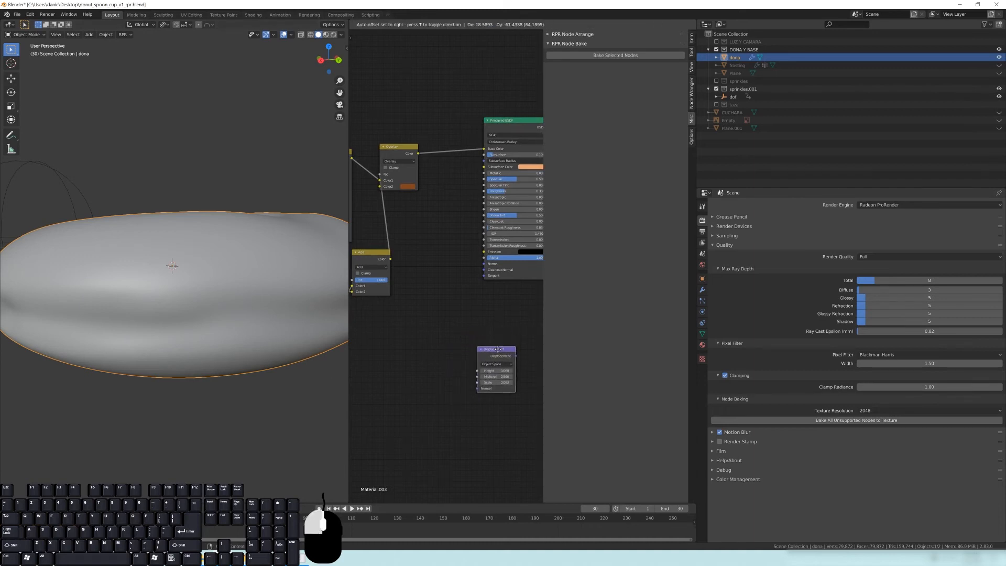
middle_drag(417, 309, 454, 320)
key(shift+a)
mouse_move(461, 367)
click(511, 371)
click(479, 327)
middle_drag(479, 326, 428, 330)
drag(482, 364, 503, 367)
middle_drag(444, 350, 461, 364)
drag(443, 300, 452, 305)
Lower the Add node and select it together with the Overlay node.
middle_drag(425, 264, 439, 270)
mouse_move(393, 287)
mouse_down()
mouse_move(417, 302)
mouse_move(394, 304)
mouse_up()
shift+click(412, 181)
middle_drag(416, 203, 433, 205)
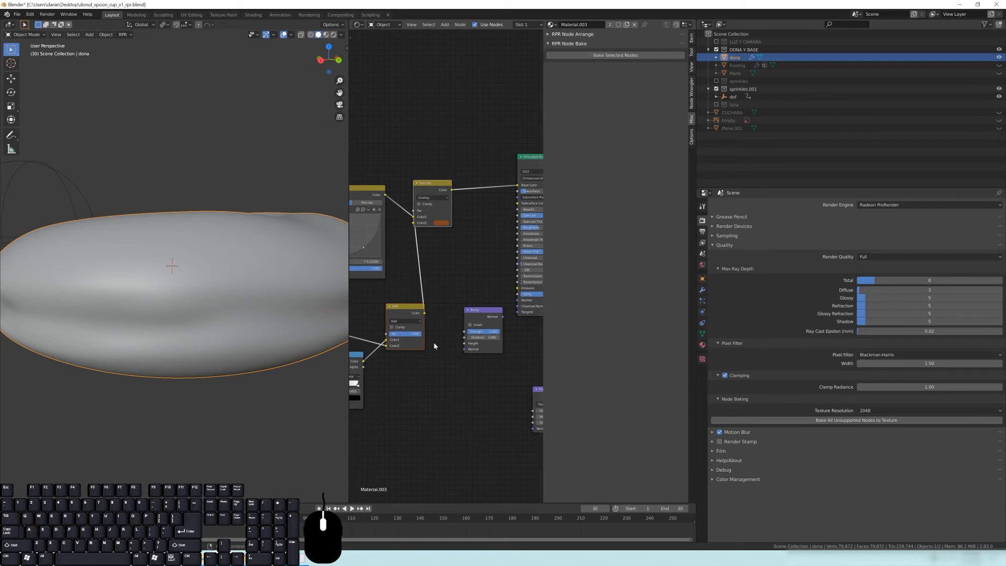
middle_drag(378, 369, 466, 336)
scroll(428, 337, down, 3)
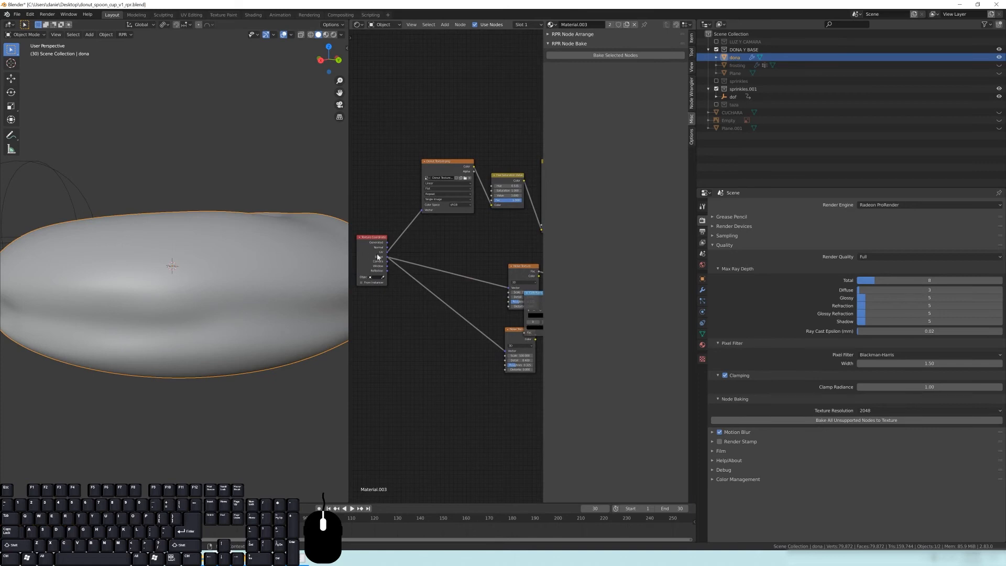
middle_drag(468, 286, 362, 310)
middle_drag(535, 265, 466, 303)
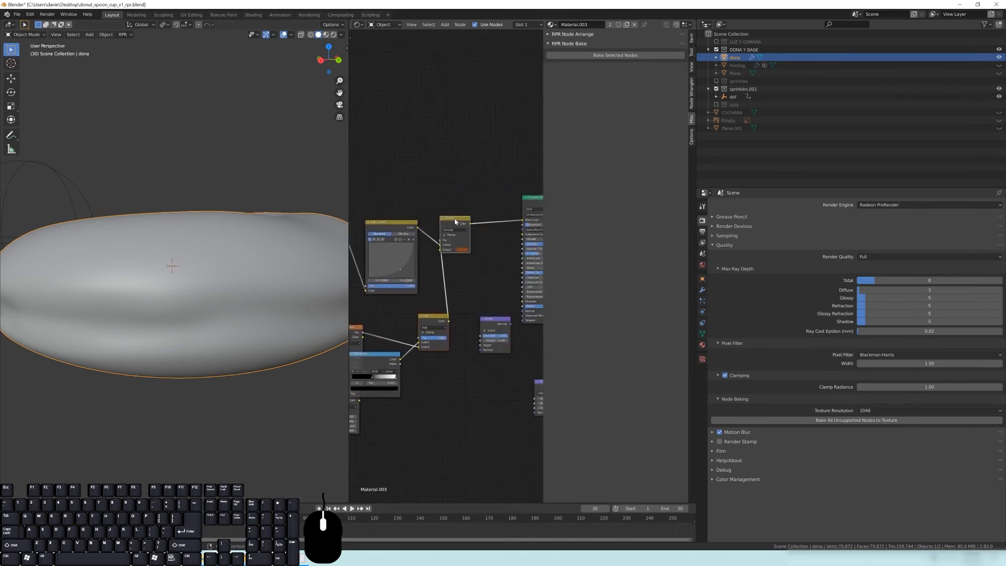
Save the file and bake the selected Overlay and Add nodes to textures.
scroll(443, 225, up, 2)
drag(412, 223, 409, 223)
middle_drag(476, 197, 394, 196)
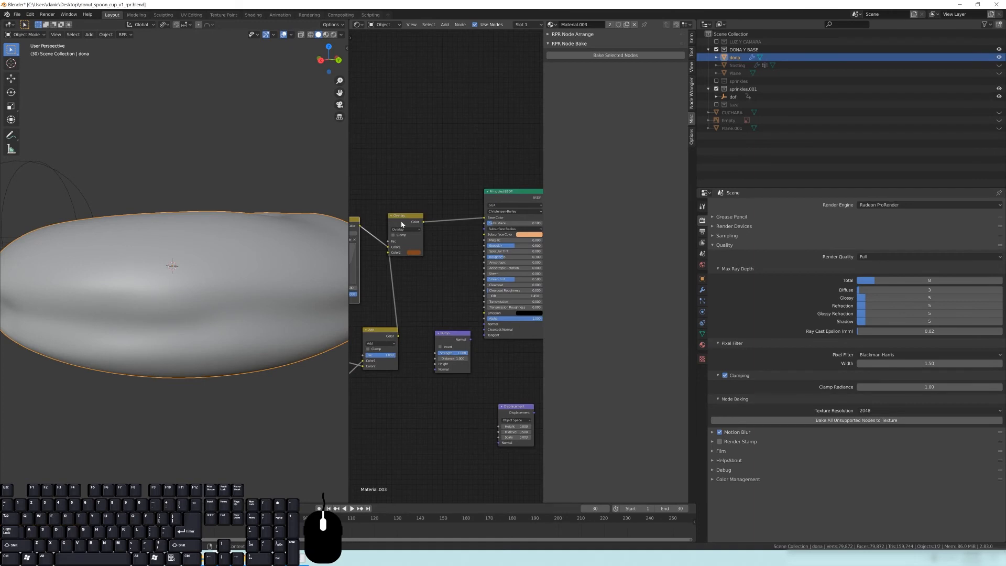
middle_drag(380, 331, 410, 282)
mouse_move(409, 282)
mouse_down()
mouse_move(422, 276)
mouse_move(411, 286)
mouse_up()
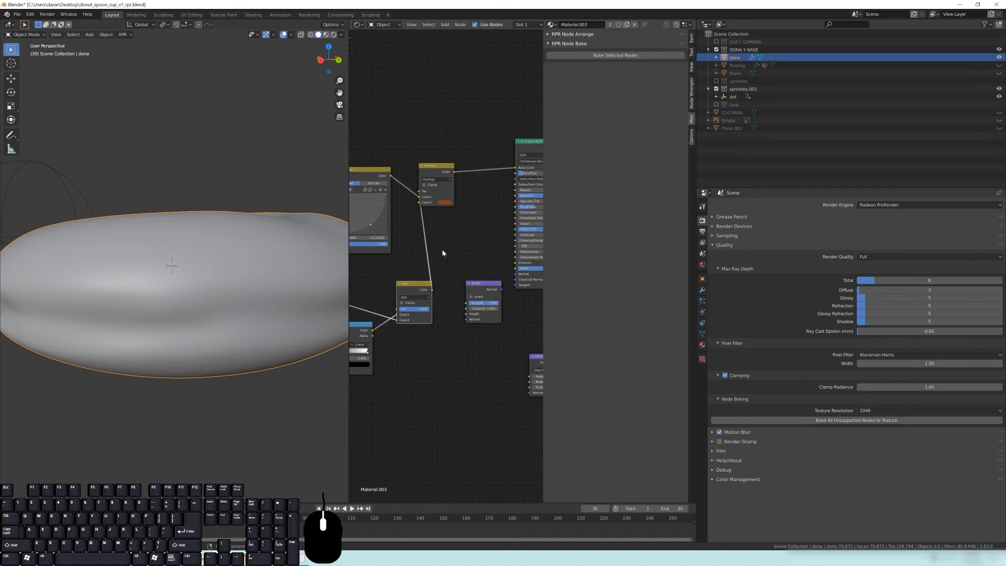
drag(415, 283, 426, 278)
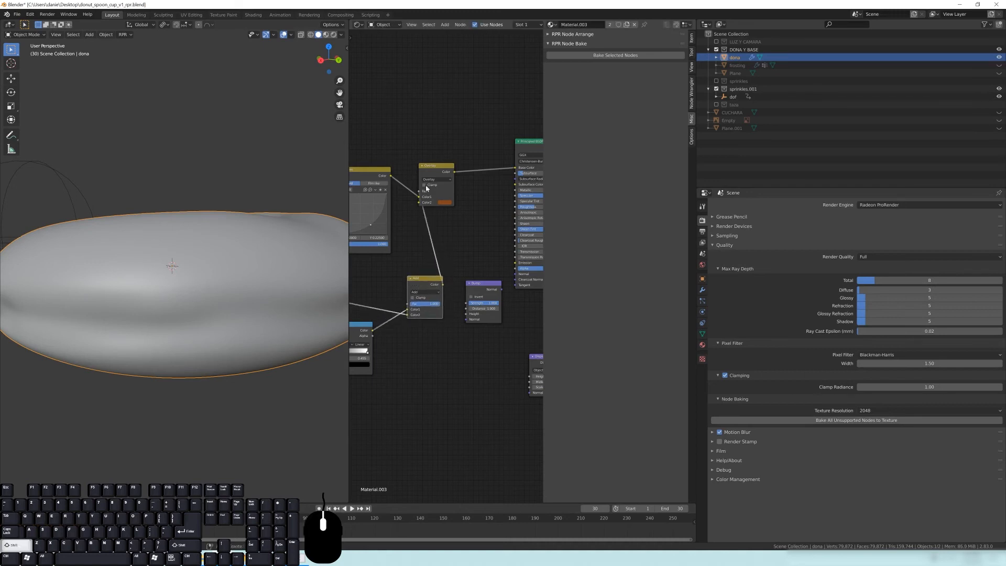
key(ctrl+s)
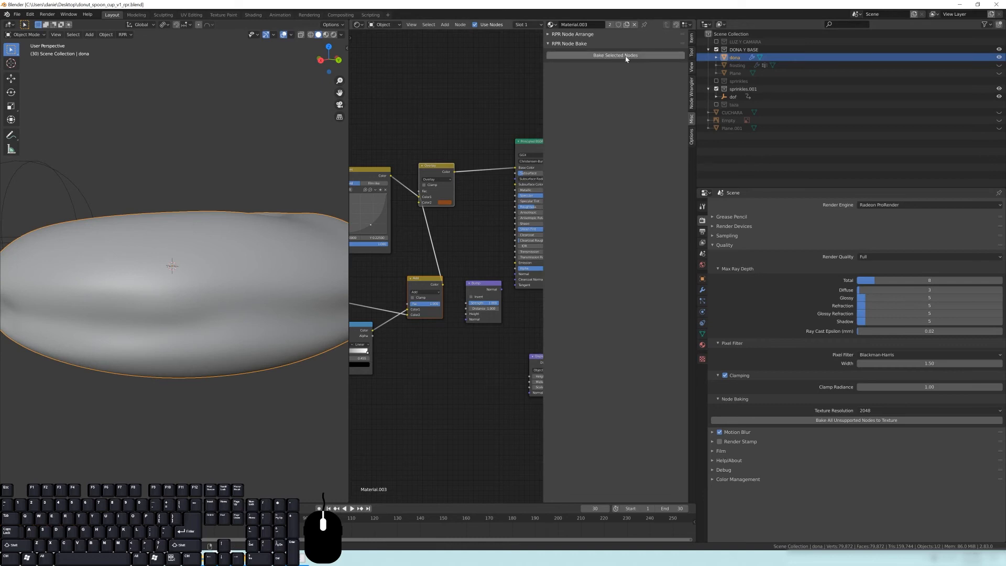
click(625, 59)
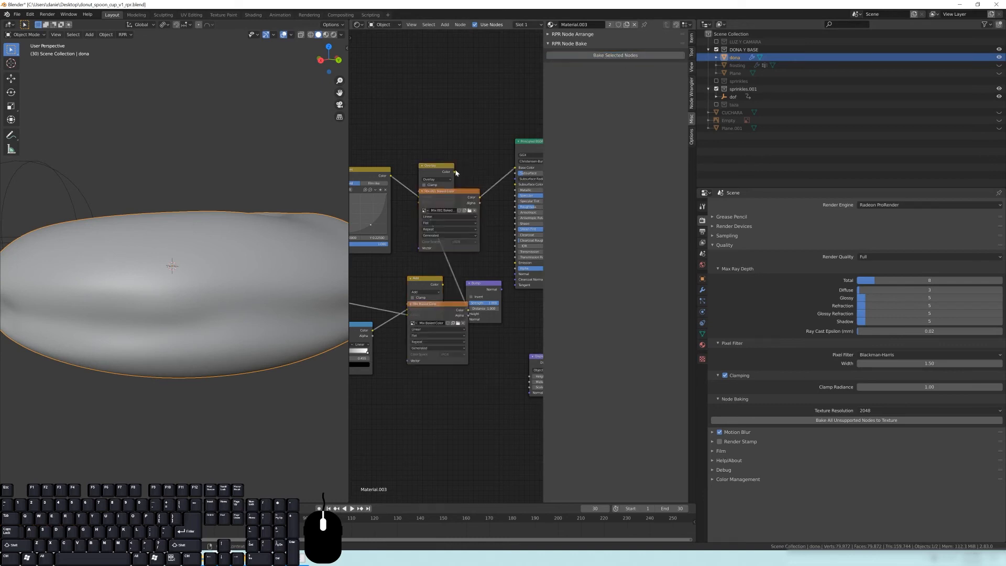
Spread the two baked texture nodes around the Overlay and Add nodes, and save the file.
drag(460, 194, 480, 189)
drag(465, 102, 447, 98)
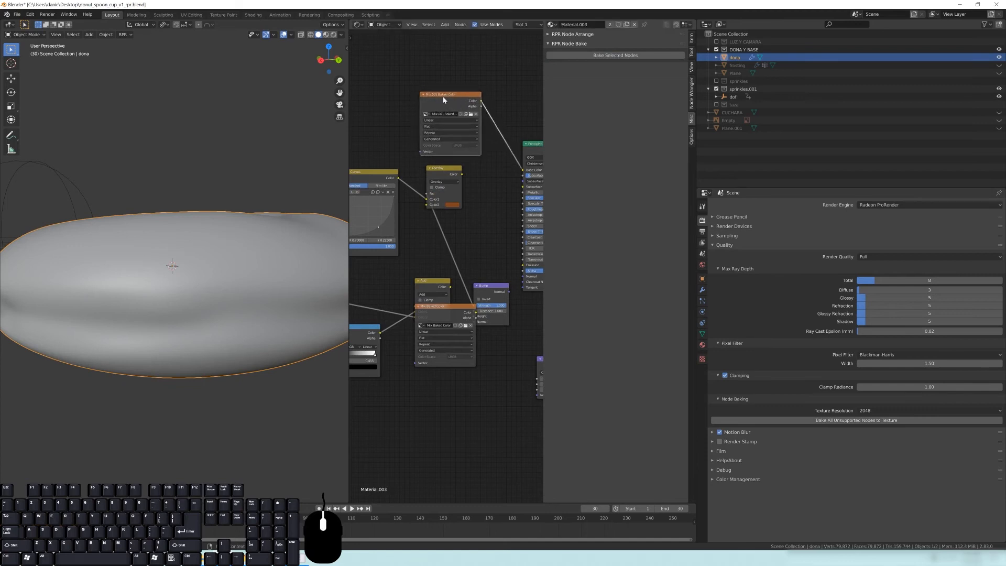
drag(420, 319, 428, 231)
middle_drag(491, 241, 466, 261)
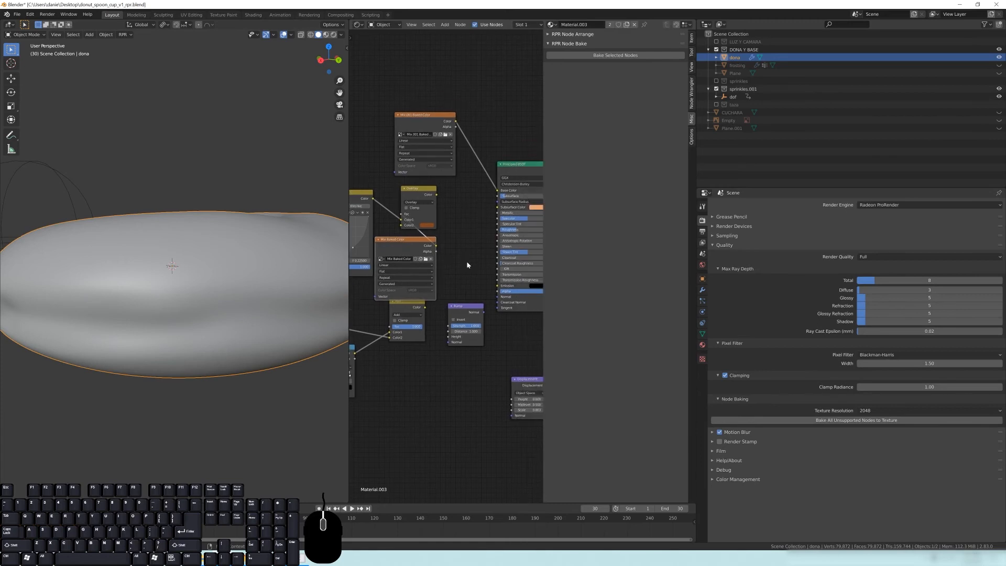
mouse_move(422, 240)
mouse_down()
mouse_move(428, 251)
mouse_move(421, 242)
mouse_up()
middle_drag(484, 236, 427, 265)
drag(466, 194, 496, 159)
drag(367, 272, 402, 264)
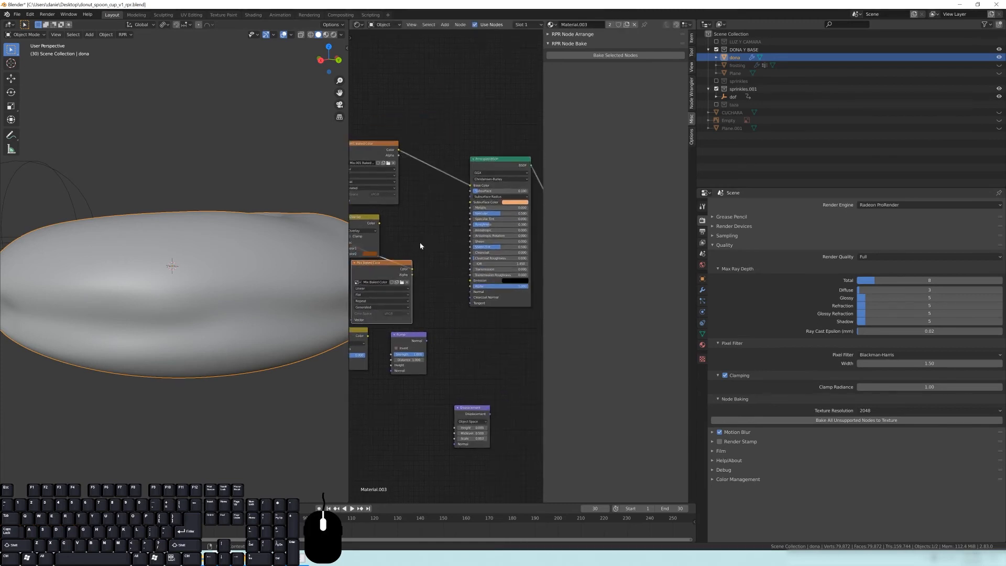
middle_drag(419, 242, 434, 242)
click(17, 14)
click(32, 67)
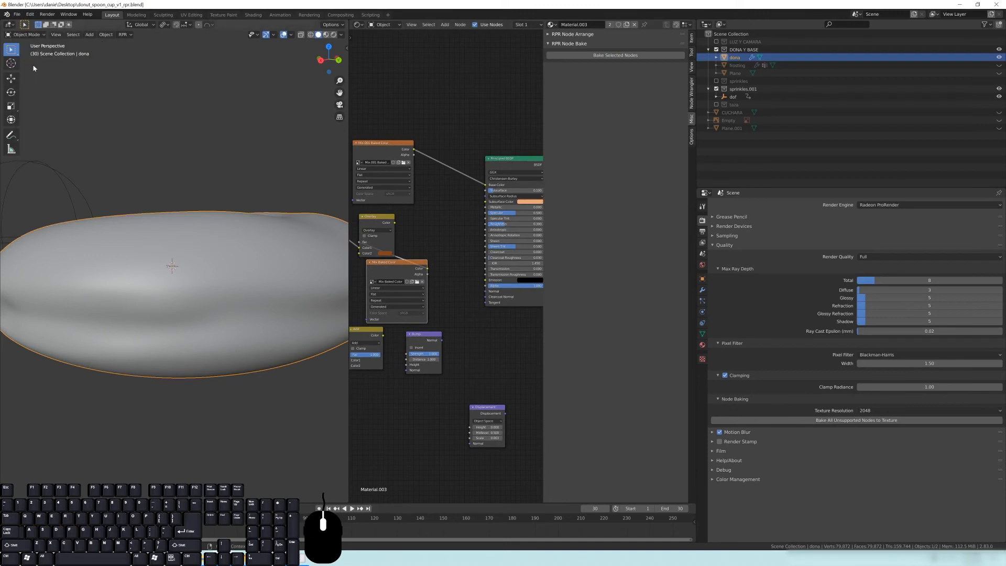
Link Mix Baked Color to the Bump node's Height and the Bump's output to the Principled BSDF's Normal.
drag(428, 269, 451, 212)
drag(455, 263, 454, 264)
drag(423, 334, 451, 274)
drag(486, 415, 472, 364)
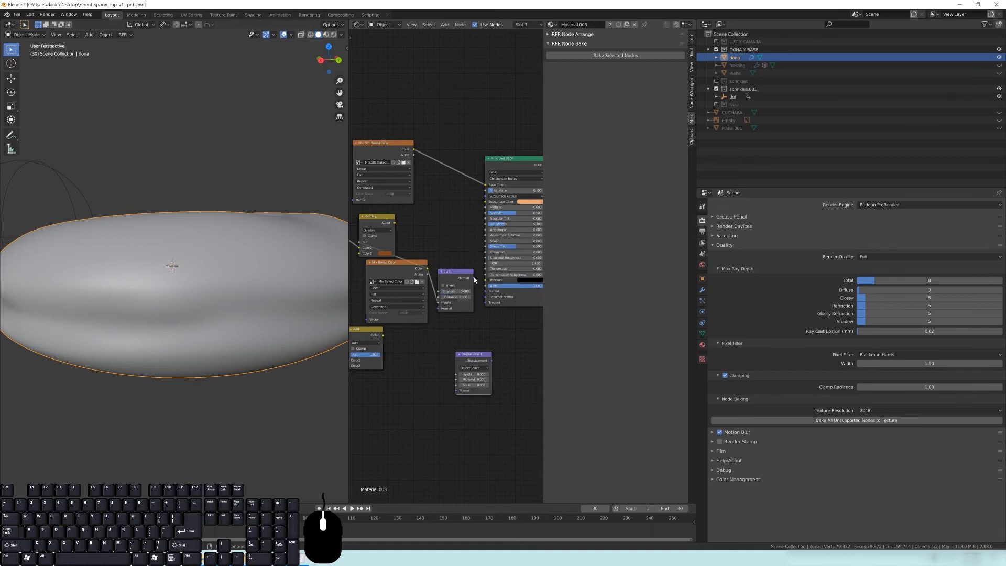
drag(474, 279, 484, 250)
drag(473, 303, 485, 292)
middle_drag(527, 338, 465, 364)
Display the viewport in Rendered shading and inspect the baked material on the donut.
key(z)
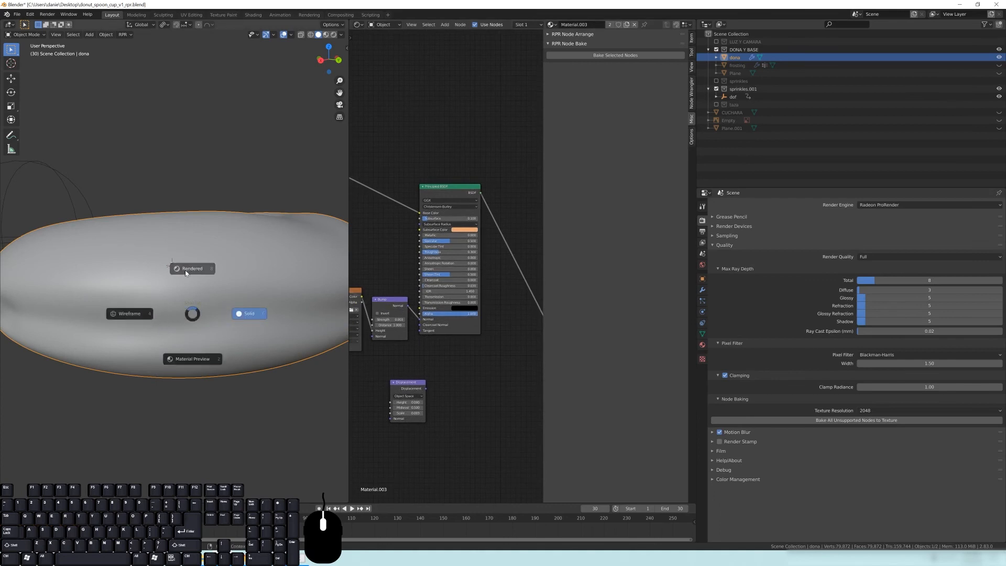
click(186, 273)
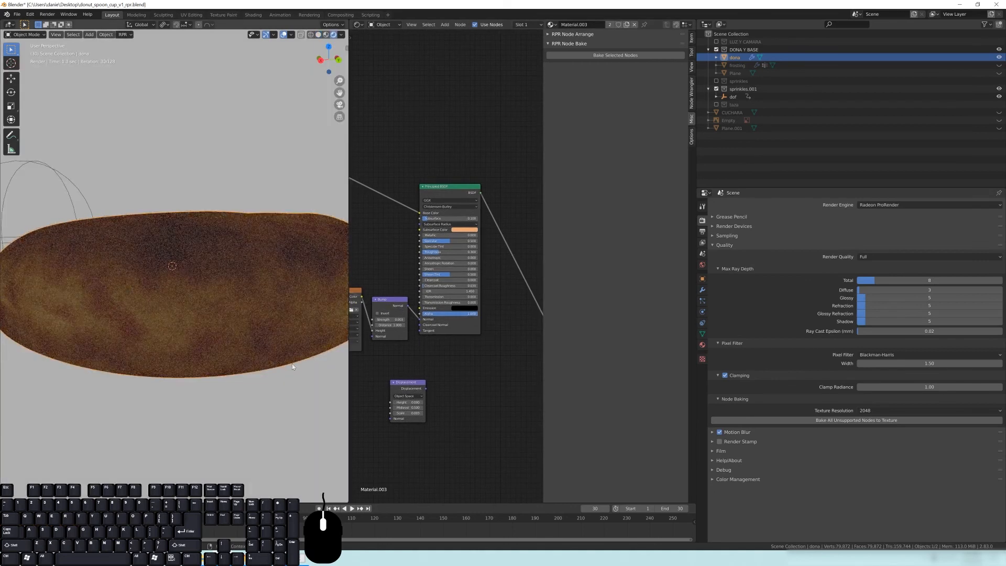
scroll(256, 372, down, 5)
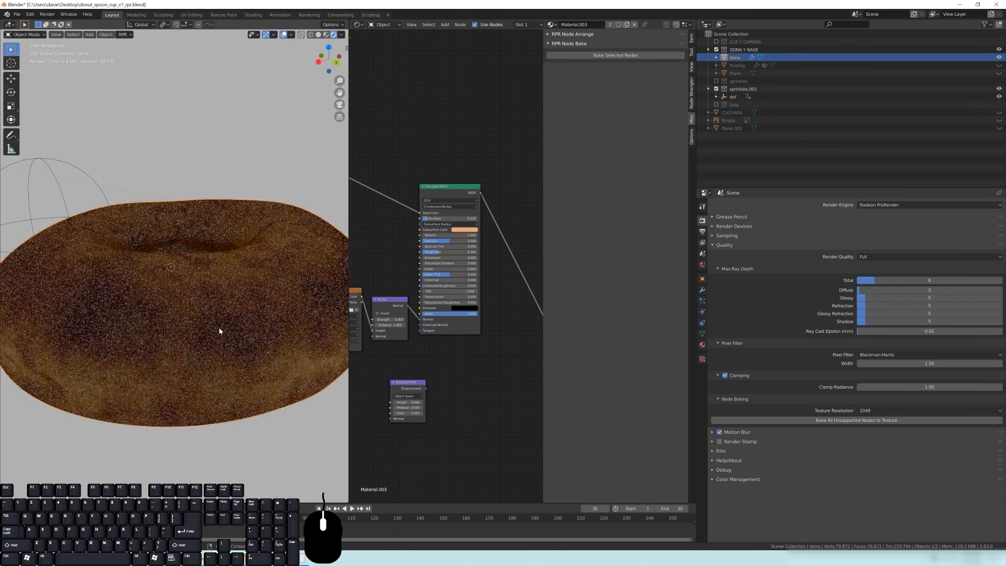
middle_drag(212, 312, 157, 207)
middle_drag(159, 347, 146, 309)
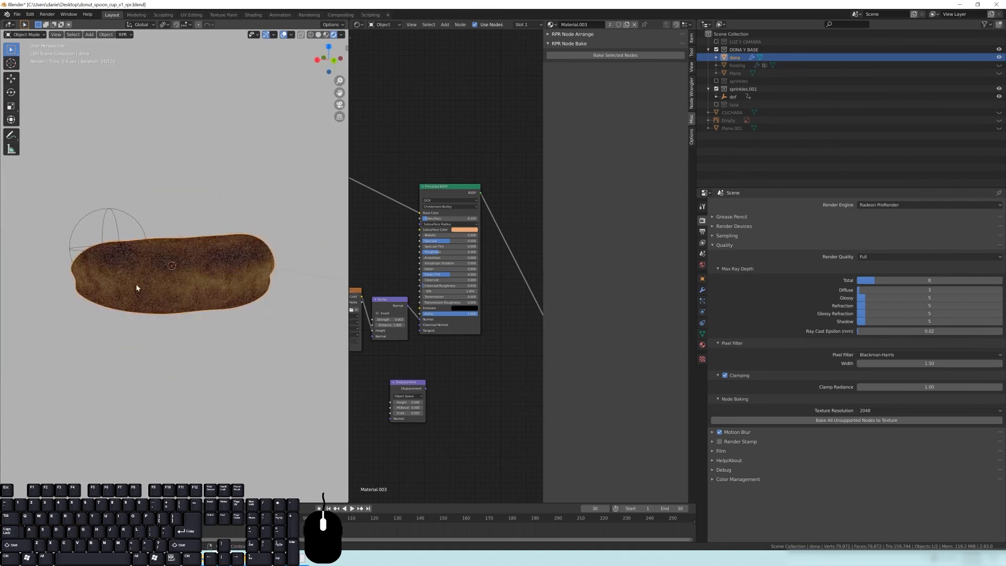
Preview the Mix Baked Color texture through the shader's Base Color on the donut, and relink Mix.001 Baked Color.
middle_drag(369, 302, 437, 290)
mouse_move(404, 281)
mouse_down()
mouse_move(411, 307)
mouse_move(388, 284)
mouse_up()
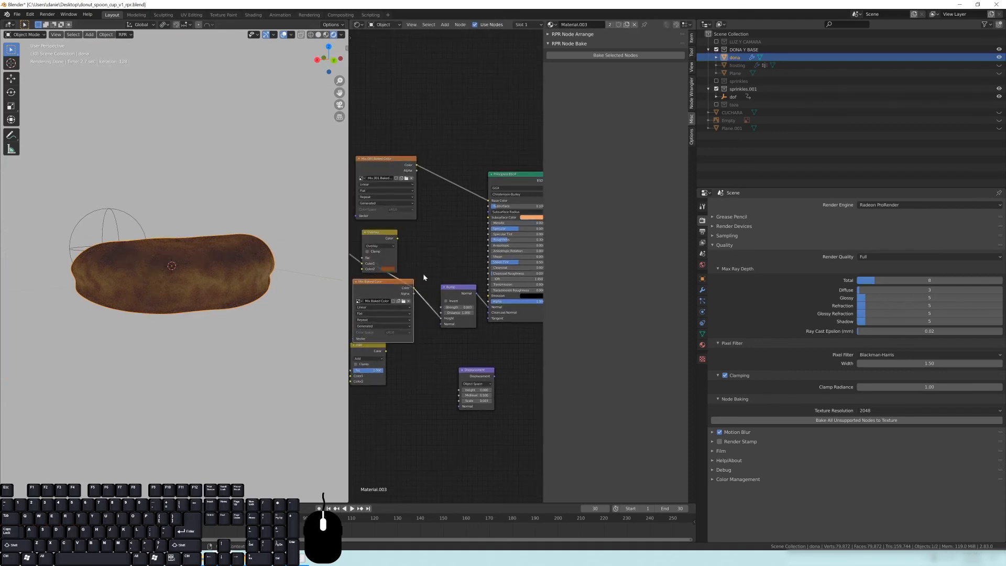
middle_drag(423, 277, 403, 291)
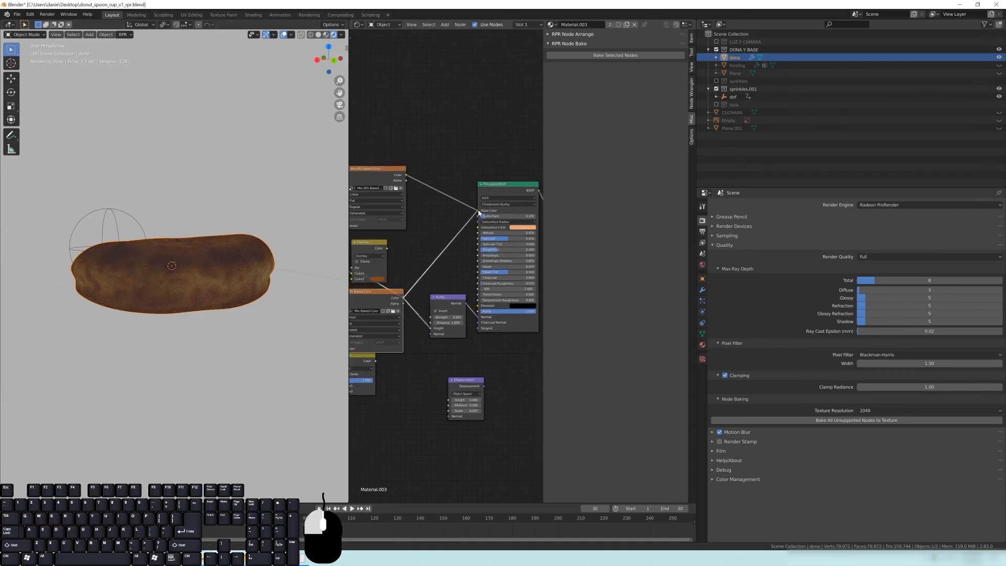
drag(478, 212, 479, 213)
scroll(157, 324, up, 5)
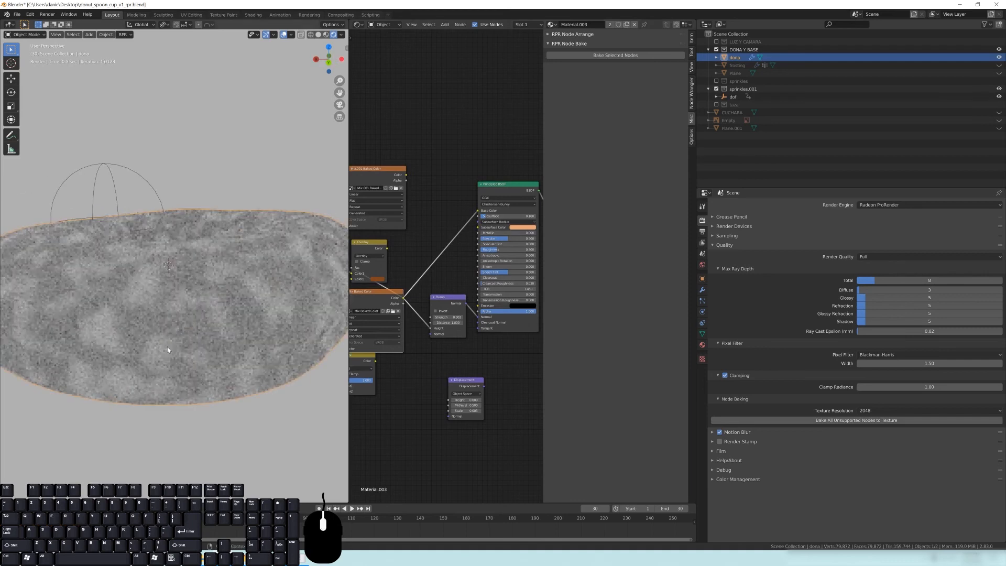
middle_drag(206, 310, 214, 341)
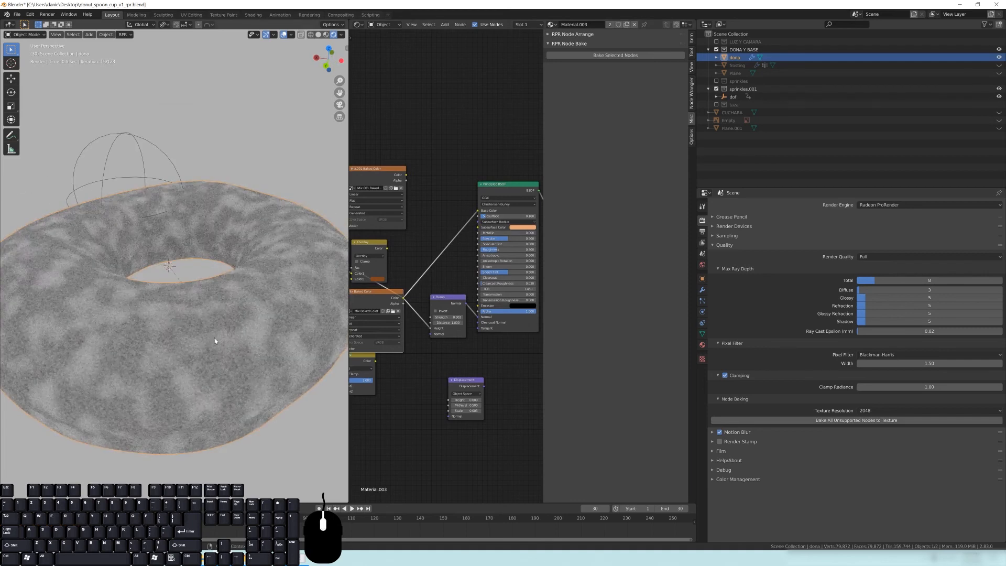
drag(411, 176, 482, 212)
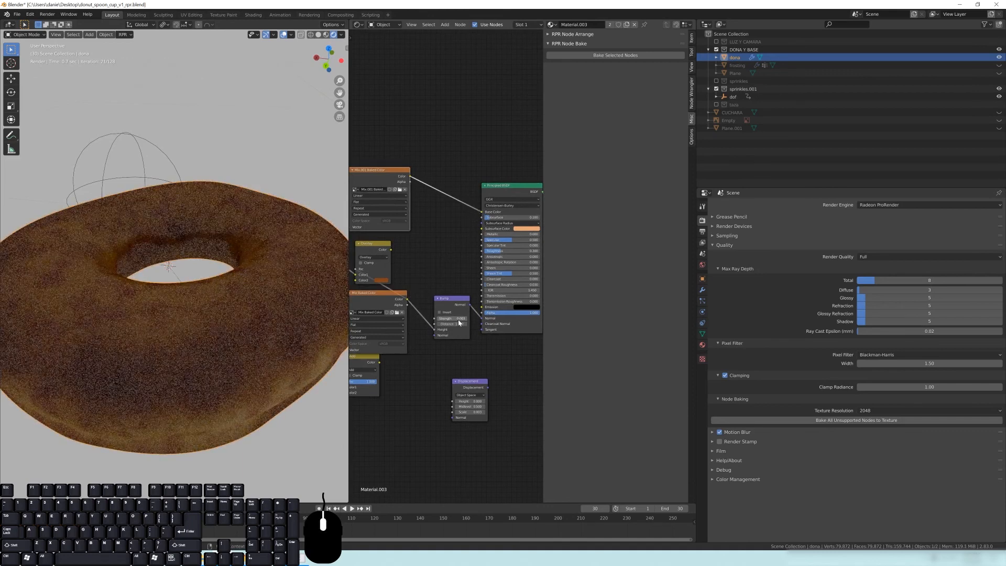
Raise the Bump node's strength as a test and examine its effect on the donut.
shift+drag(452, 318, 511, 318)
middle_drag(275, 389, 249, 370)
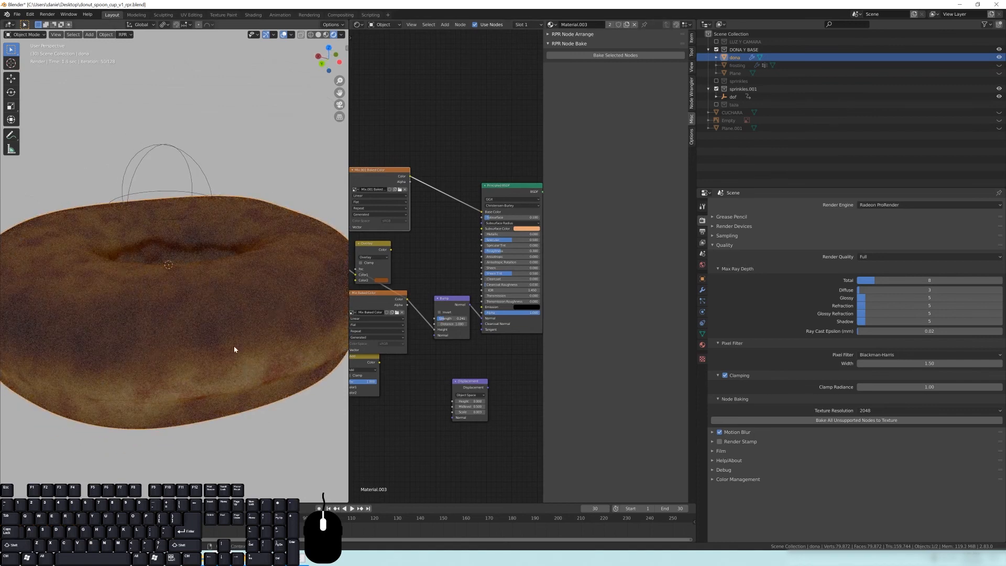
scroll(234, 345, down, 3)
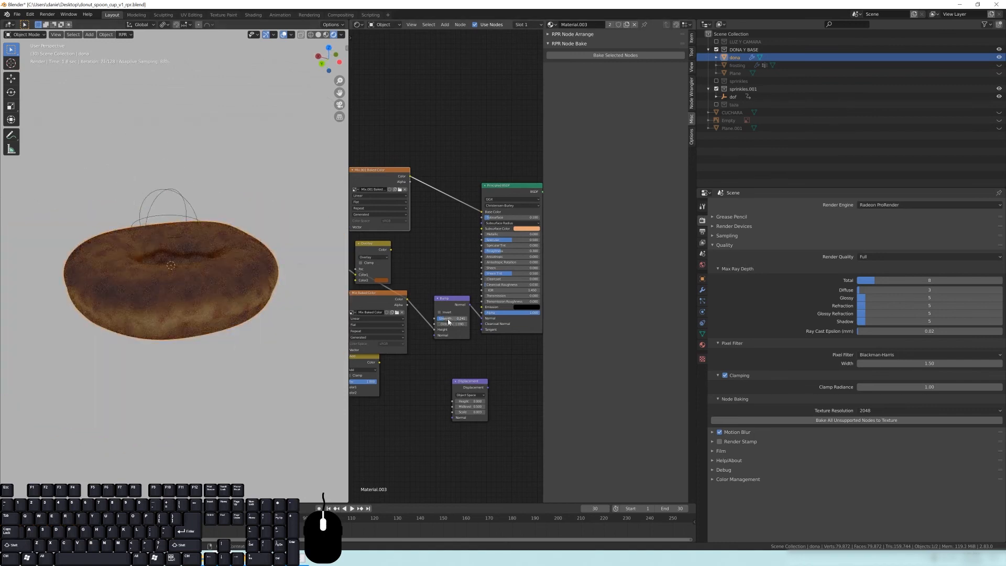
Set the Bump node's strength to 0.003 and check the donut's surface.
click(449, 318)
text(0.003)
key(Return)
middle_drag(191, 268, 216, 237)
Space out the Mix.001 Baked Color, Overlay and Mix Baked Color nodes so they no longer crowd each other.
middle_drag(415, 259, 475, 259)
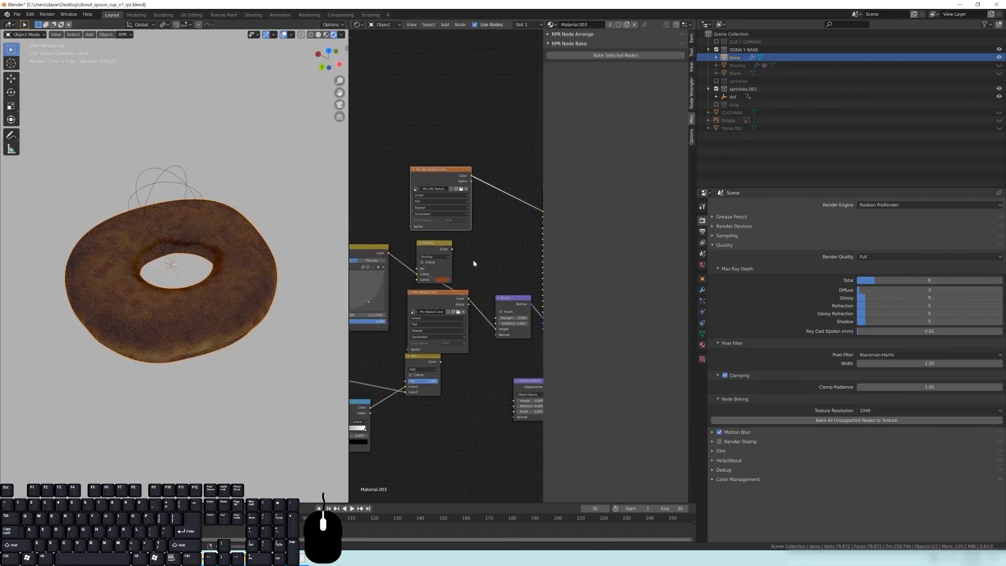
drag(429, 173, 434, 152)
middle_drag(488, 249, 459, 246)
drag(429, 294, 443, 289)
middle_drag(434, 248, 431, 270)
mouse_move(410, 263)
mouse_down()
mouse_move(428, 247)
mouse_move(417, 247)
mouse_up()
Split the node editor and show the whole Mix.001 Baked Color image in an Image Editor.
drag(695, 22, 681, 242)
click(358, 24)
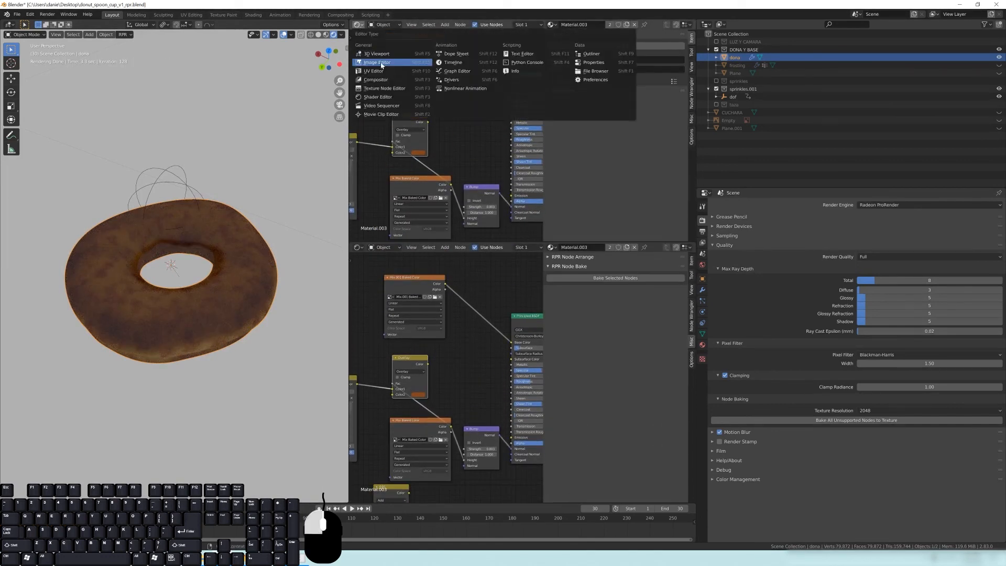
click(390, 64)
click(488, 25)
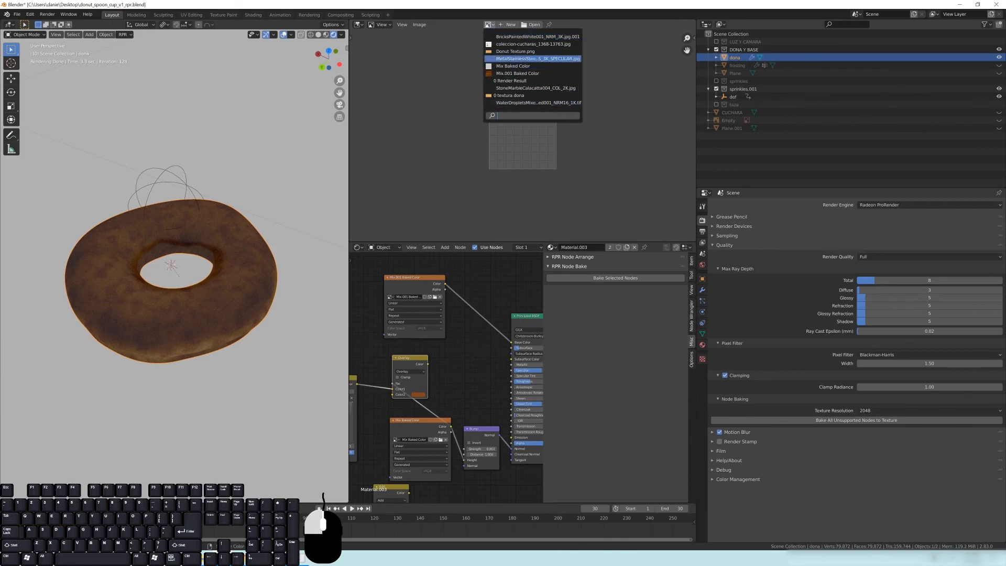
click(538, 74)
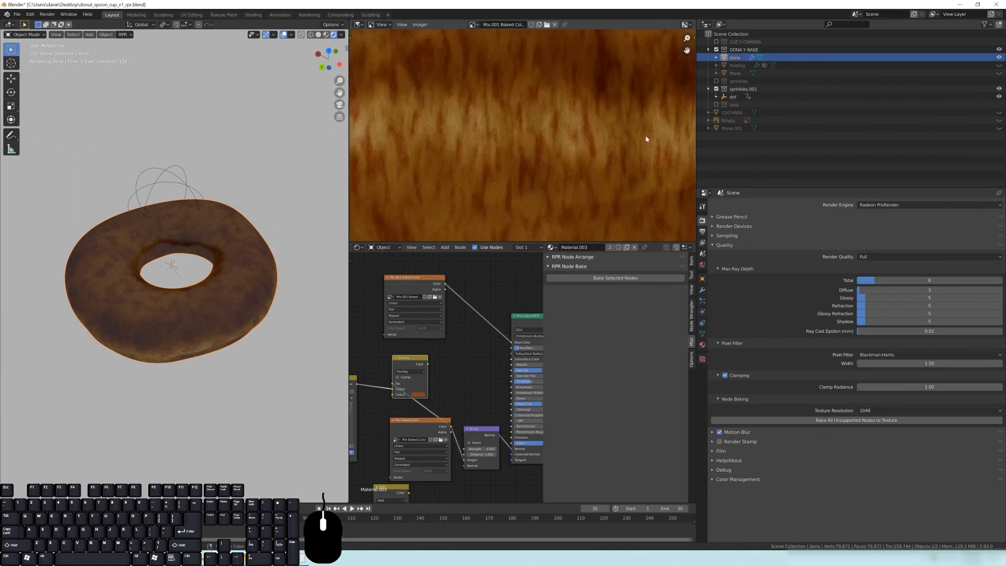
scroll(503, 171, down, 3)
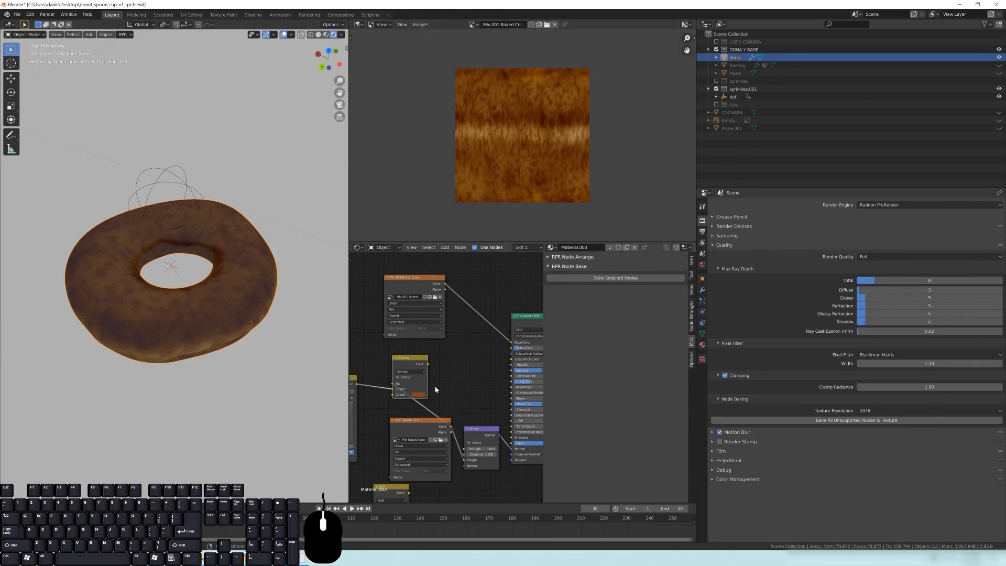
Shift the Mix.001 Baked Color node towards the shader and nudge the Mix Baked Color node while checking the donut.
drag(419, 281, 424, 288)
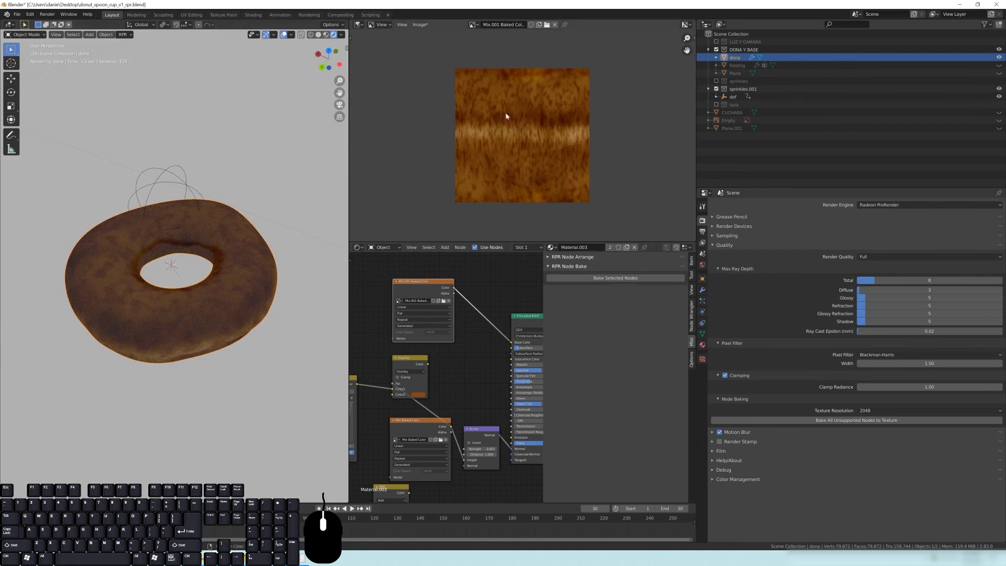
middle_drag(204, 321, 227, 341)
drag(434, 288, 462, 283)
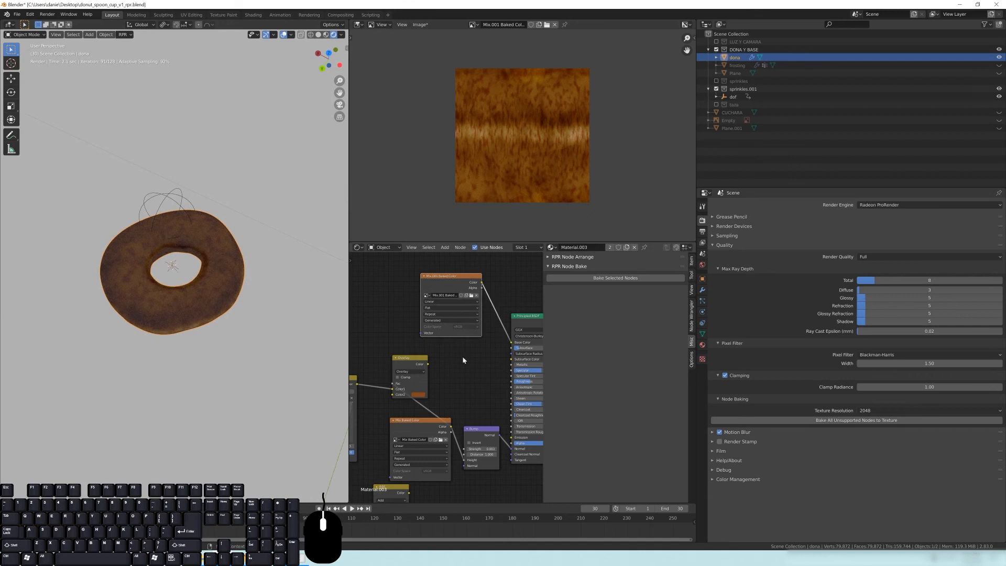
middle_drag(471, 378, 466, 329)
drag(425, 378, 422, 373)
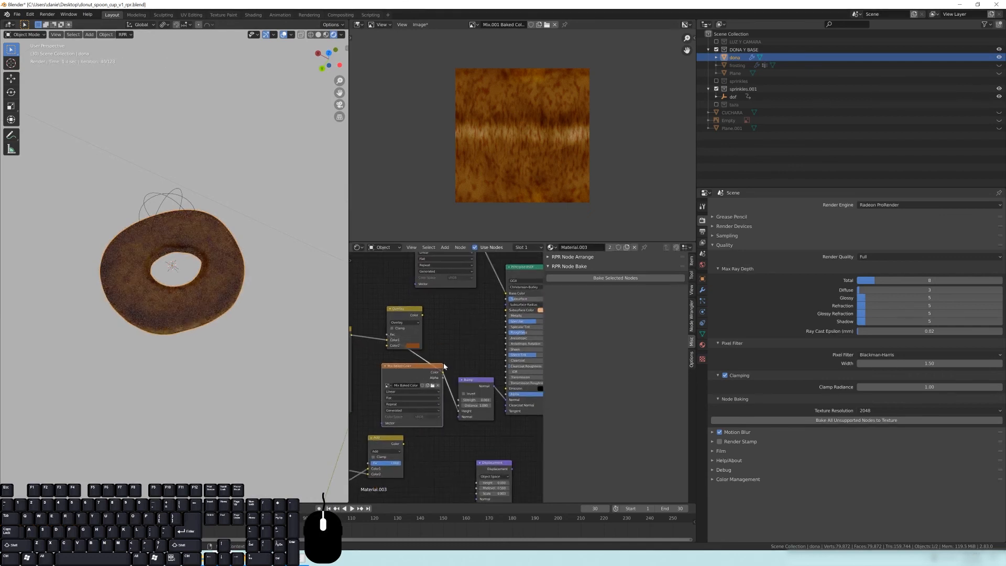
middle_drag(166, 306, 177, 296)
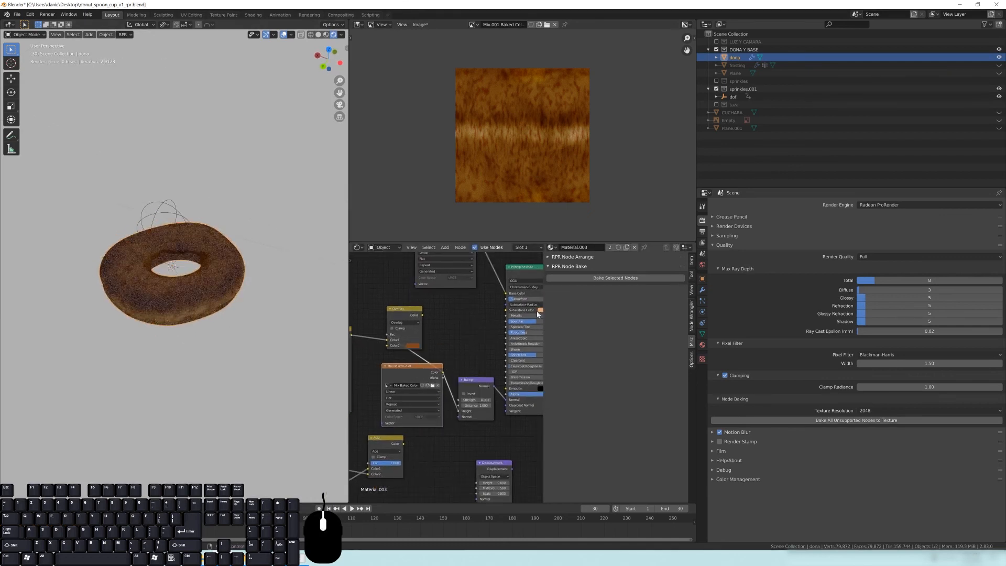